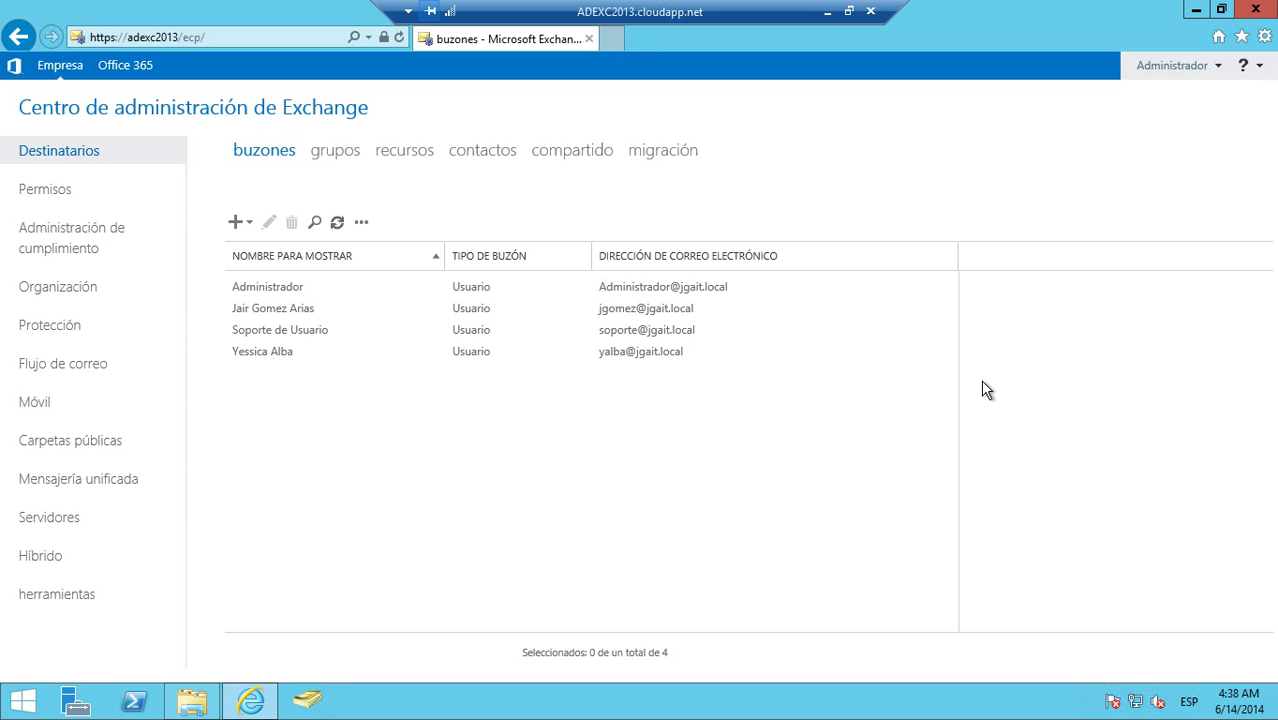
- Open Servidores to list the mailbox databases, including DB Gerentes on ADEXC2013
{"action": "left_click", "coordinate": [59, 520]}
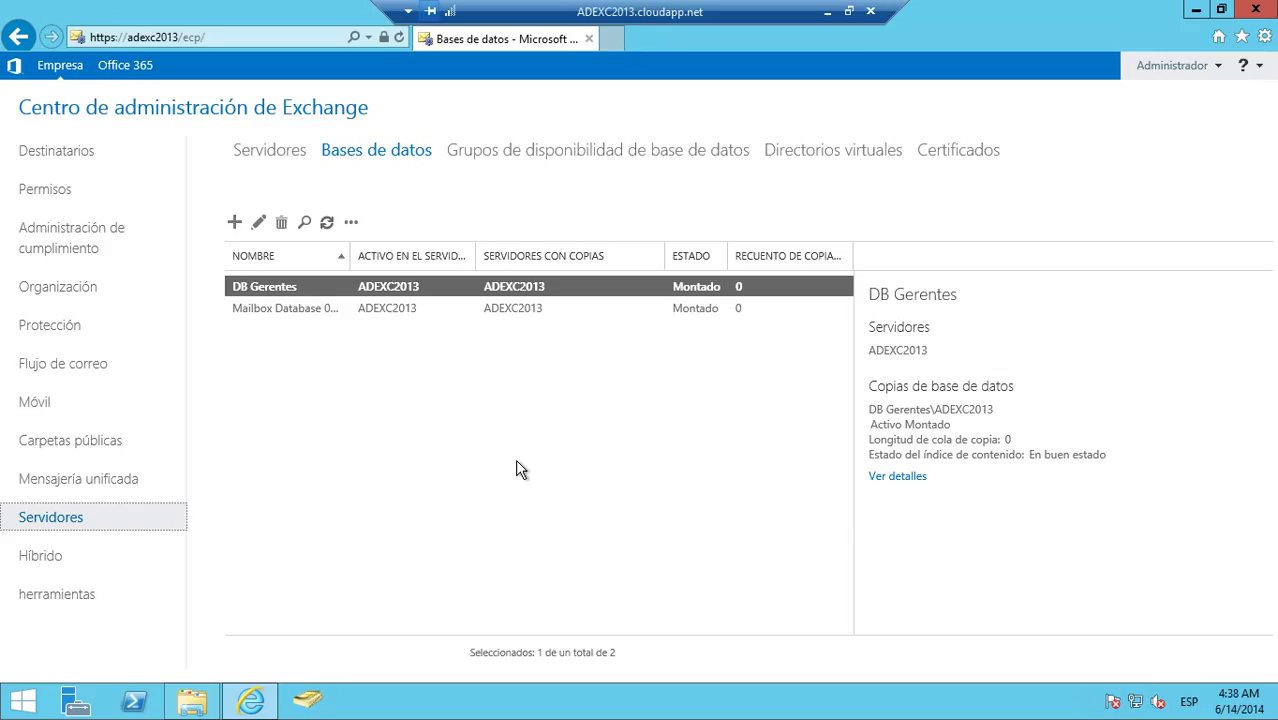
- Inspect the Mailbox Database details, then return to the Recipients mailbox list
{"action": "left_click", "coordinate": [392, 312]}
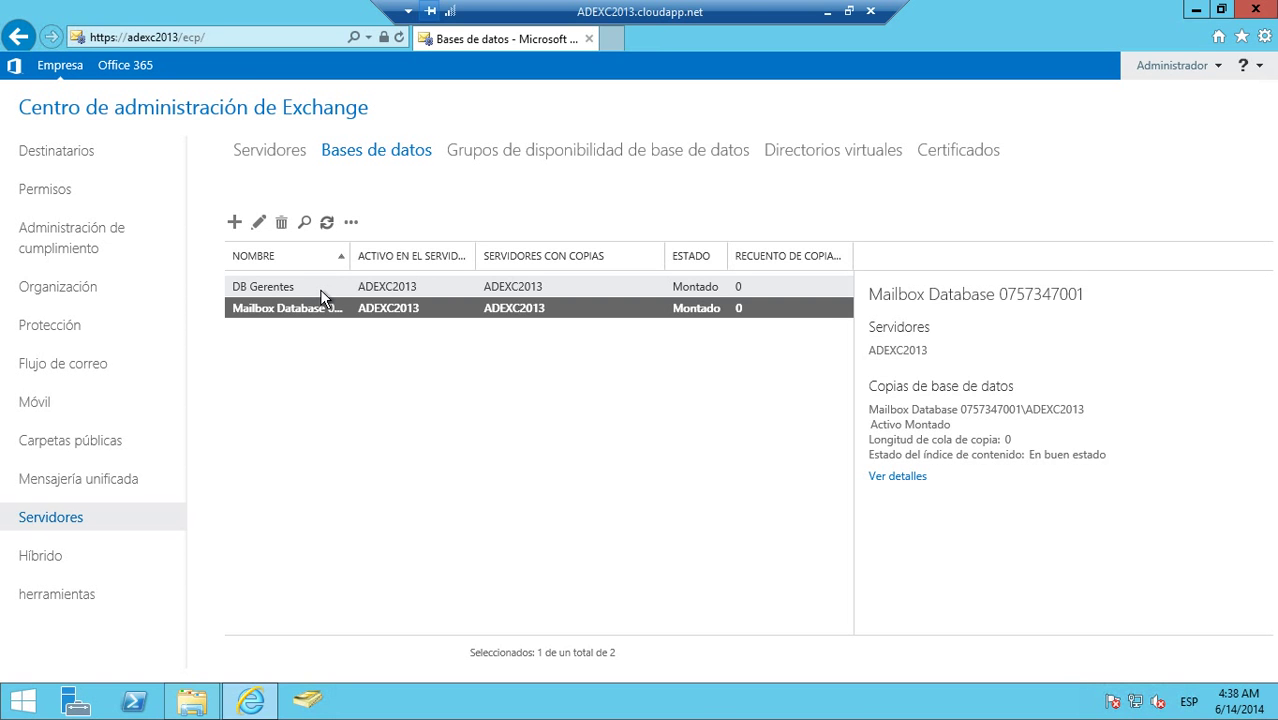
{"action": "left_click", "coordinate": [64, 158]}
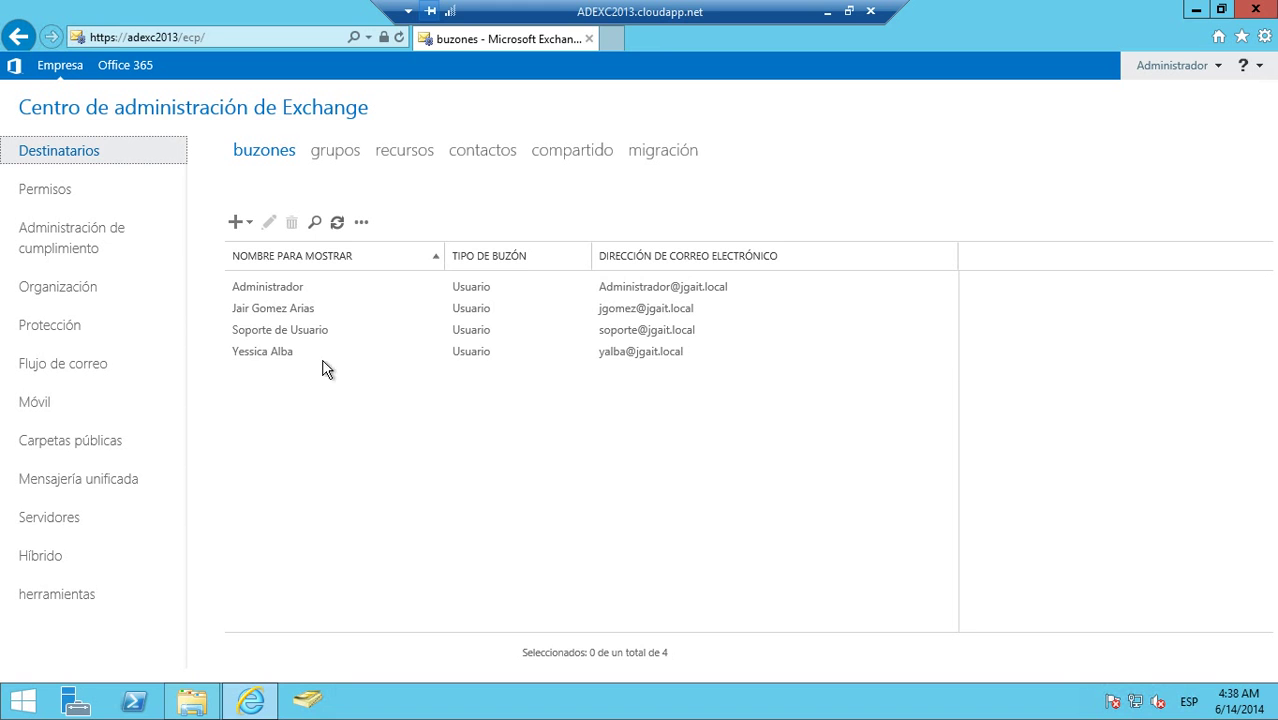
- Select the last user's mailbox and start moving it to another database
{"action": "left_click", "coordinate": [337, 354]}
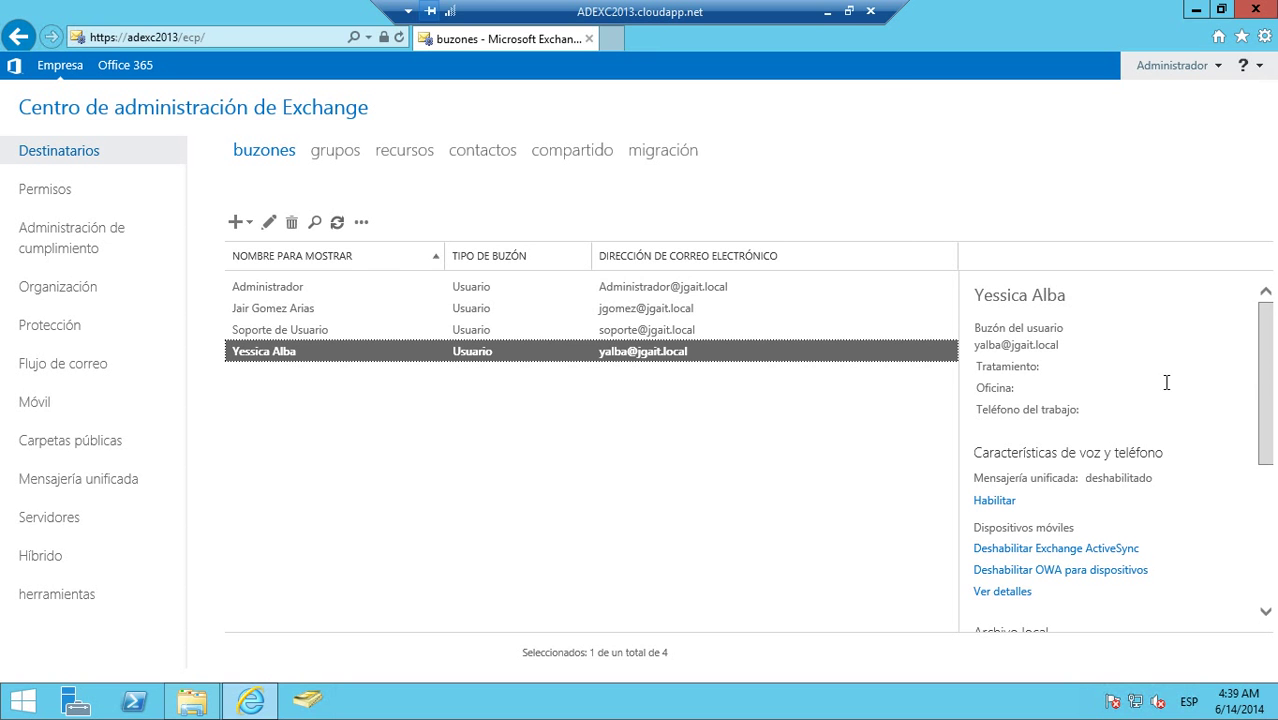
{"action": "left_click_drag", "start_coordinate": [1264, 368], "coordinate": [1247, 531]}
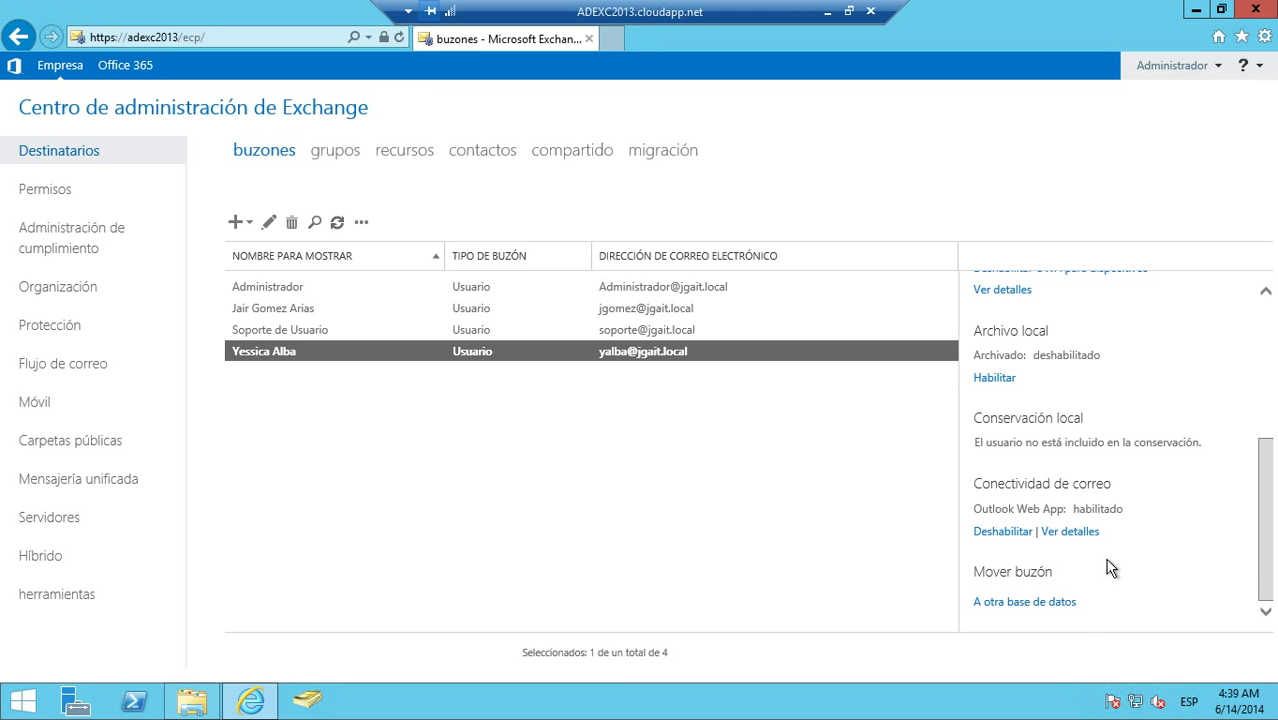
{"action": "left_click", "coordinate": [1012, 604]}
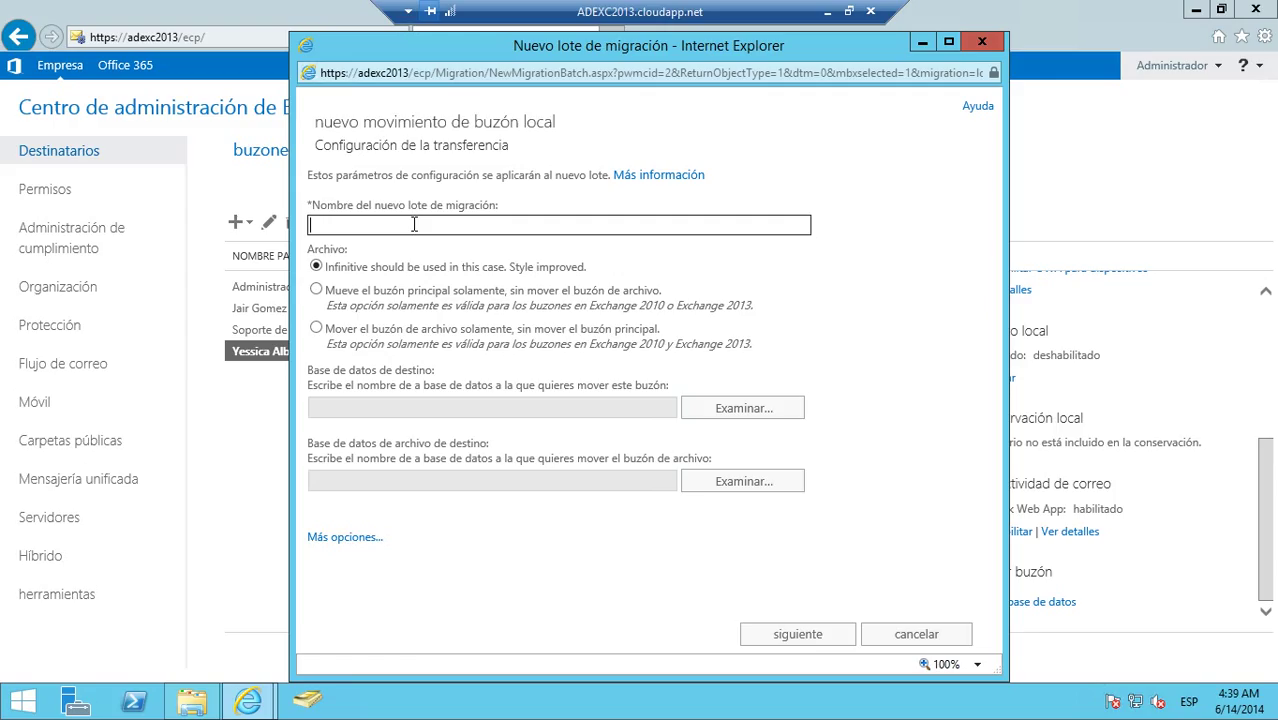
- Name the batch 'Migración yalba a DBGerentes' and move only the primary mailbox
{"action": "type", "text": "Migración yalba a DEGerentes"}
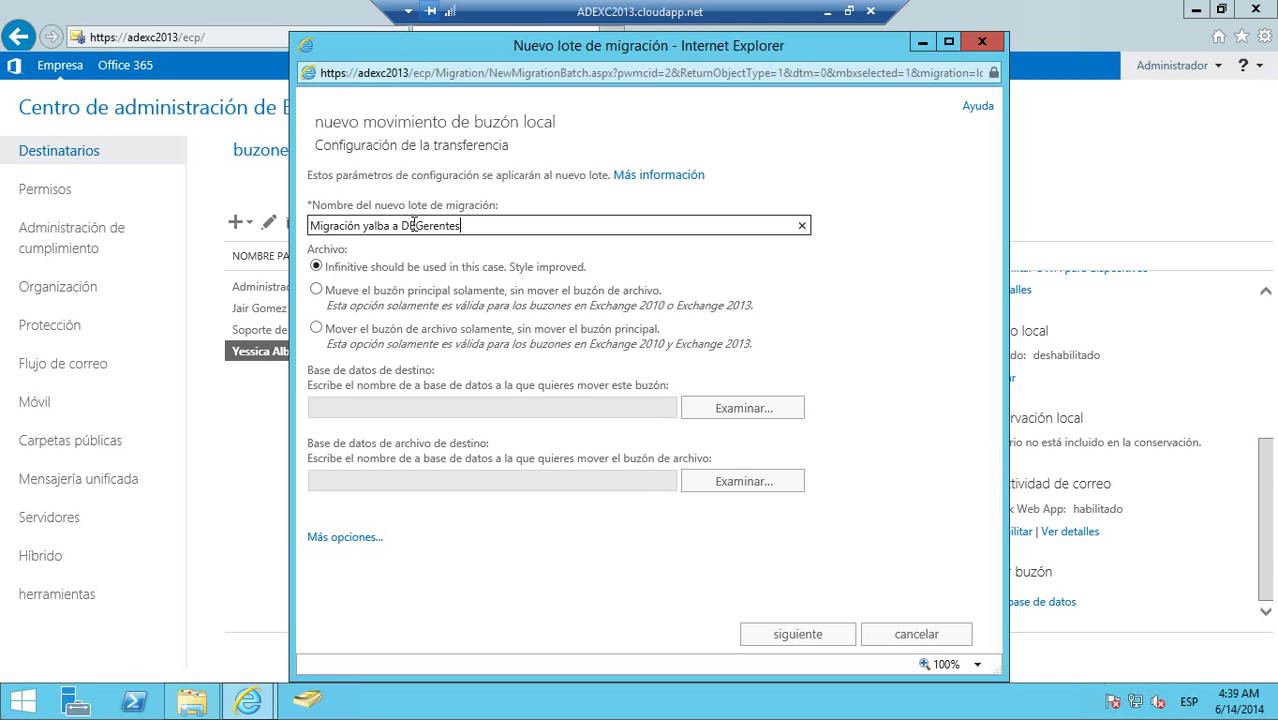
{"action": "left_click", "coordinate": [413, 225]}
{"action": "key", "text": "BackSpace"}
{"action": "type", "text": "B"}
{"action": "left_click", "coordinate": [316, 291]}
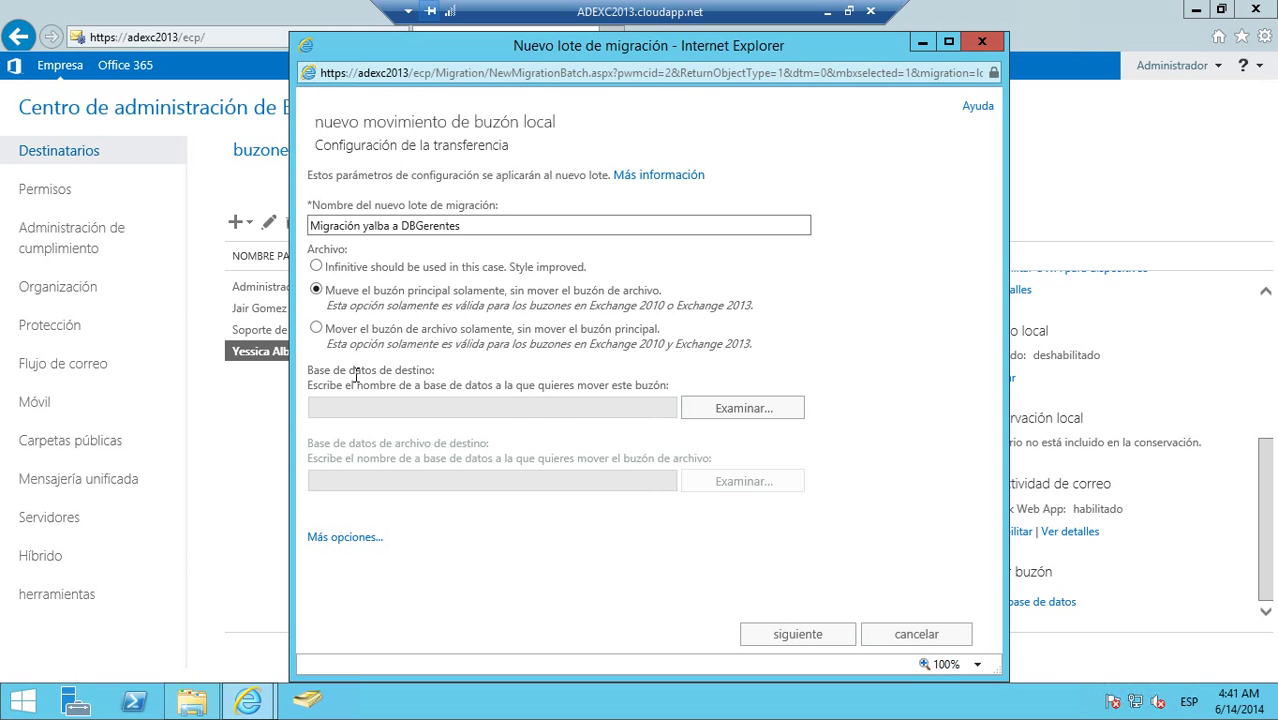
- Try the archive-only option twice, ending on primary mailbox only
{"action": "left_click", "coordinate": [319, 327]}
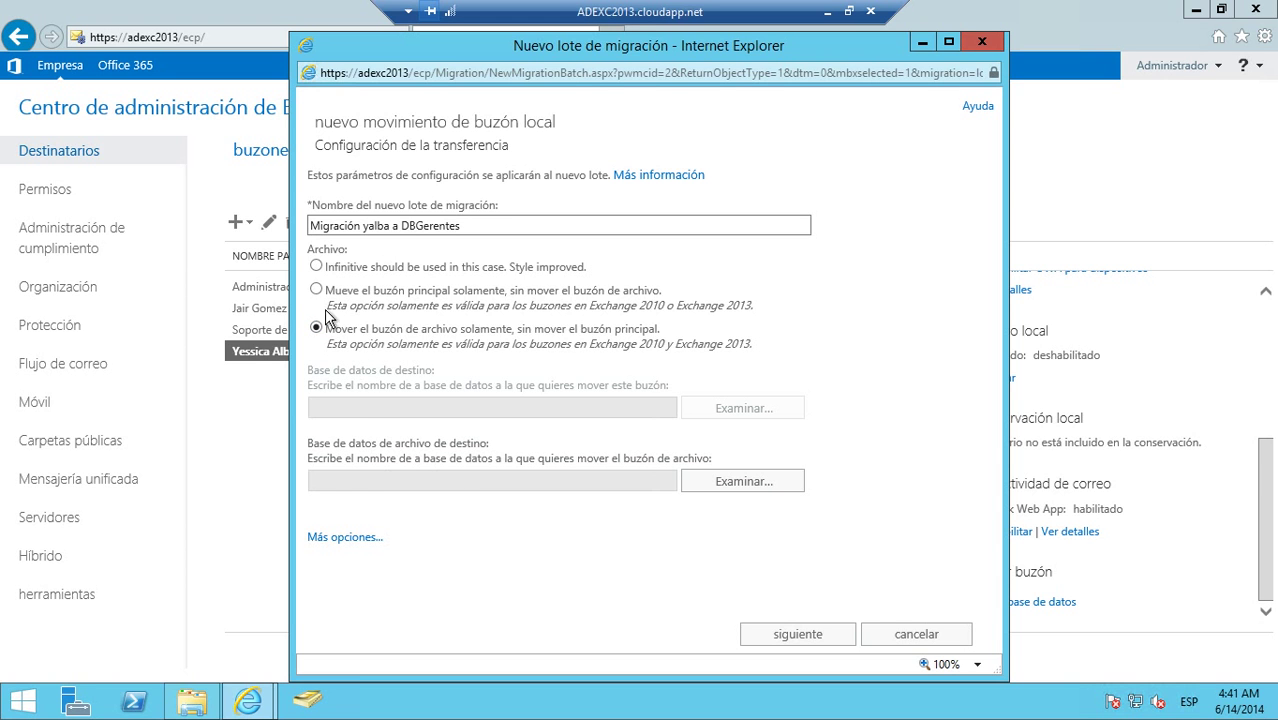
{"action": "left_click", "coordinate": [316, 290]}
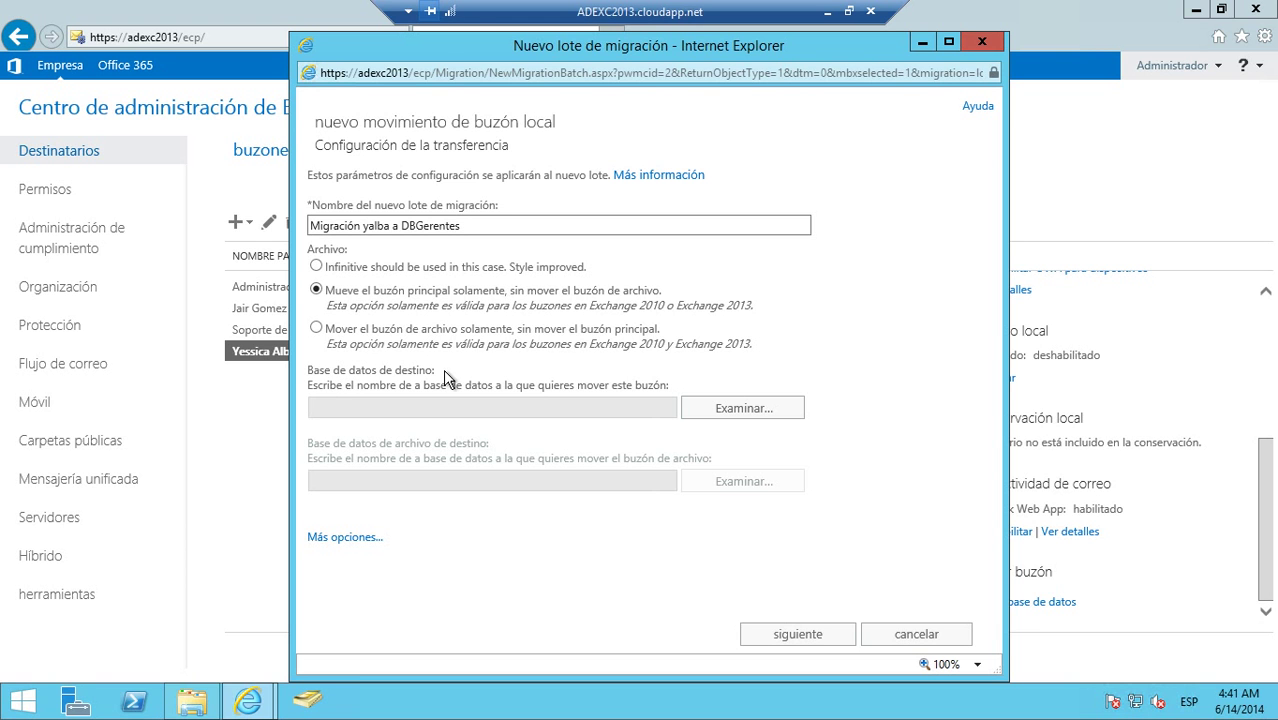
{"action": "left_click", "coordinate": [323, 328]}
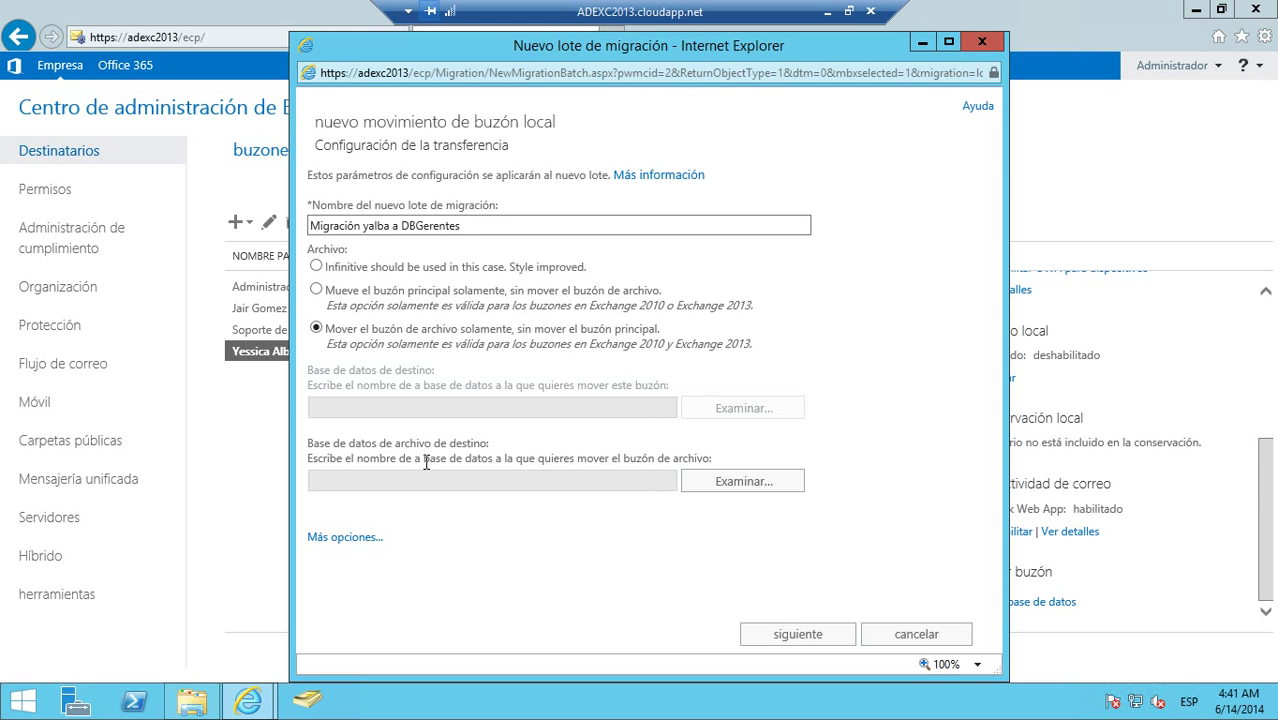
{"action": "left_click", "coordinate": [318, 291]}
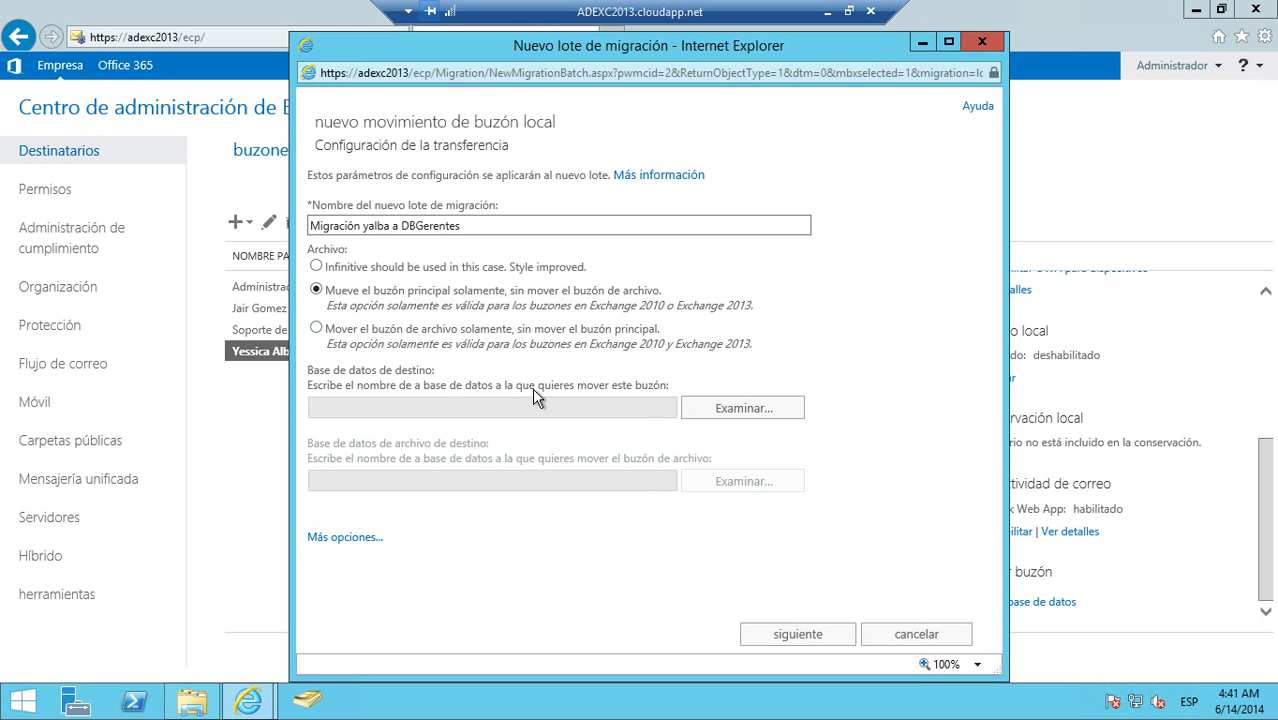
- Choose DB Gerentes as target, review the extra options, then cancel the batch
{"action": "left_click", "coordinate": [750, 411]}
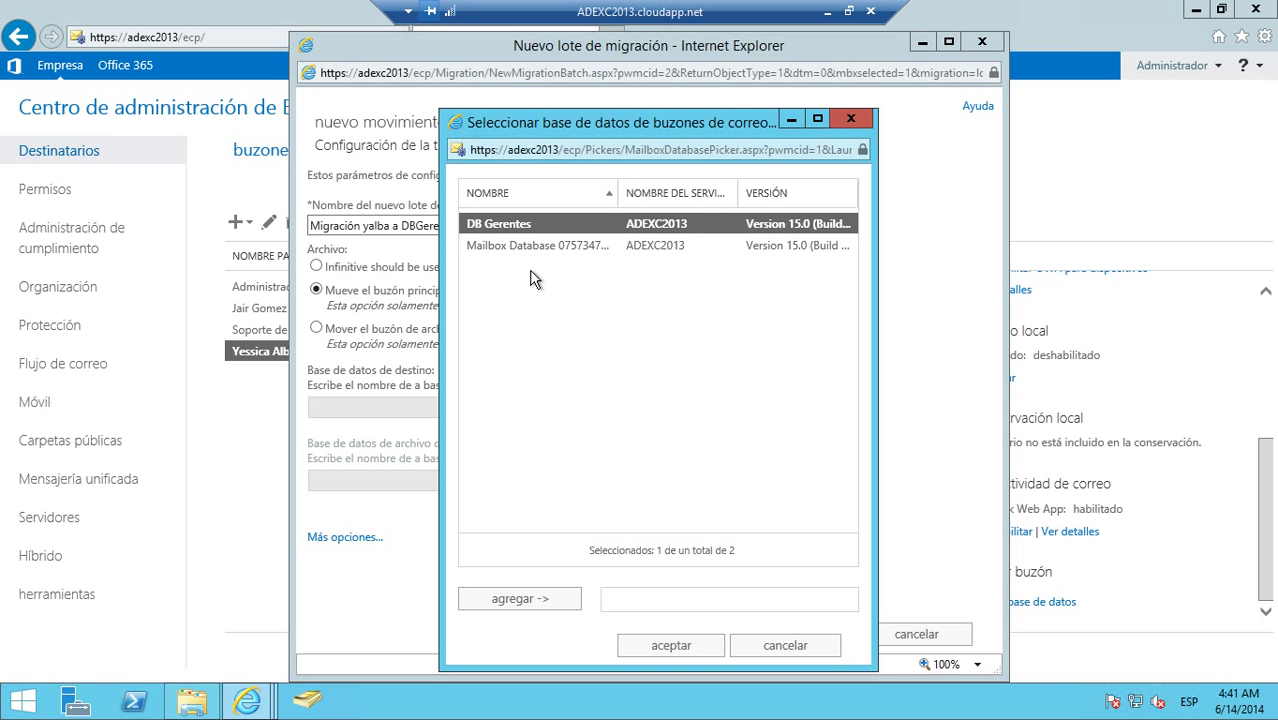
{"action": "left_click", "coordinate": [548, 604]}
{"action": "left_click", "coordinate": [662, 647]}
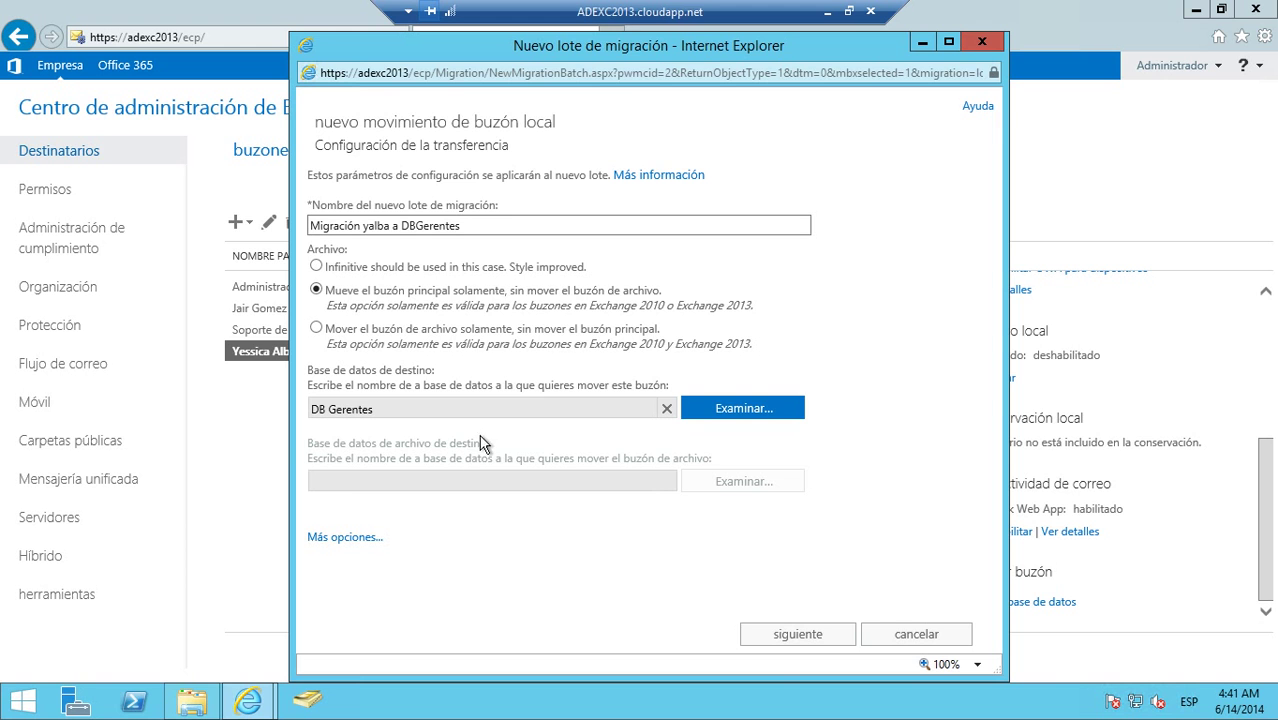
{"action": "left_click", "coordinate": [345, 537]}
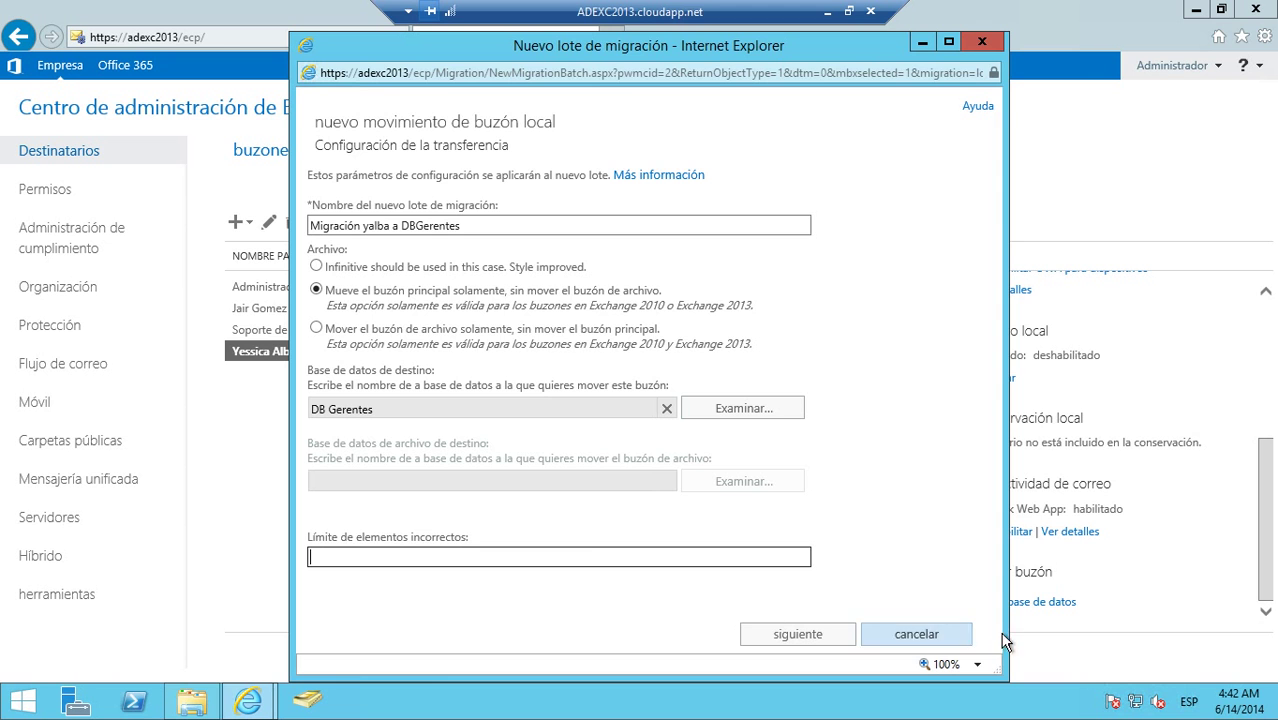
{"action": "left_click", "coordinate": [916, 634]}
- Reselect only the last user's mailbox and restart its move to another database
{"action": "left_click", "coordinate": [276, 326], "text": "ctrl"}
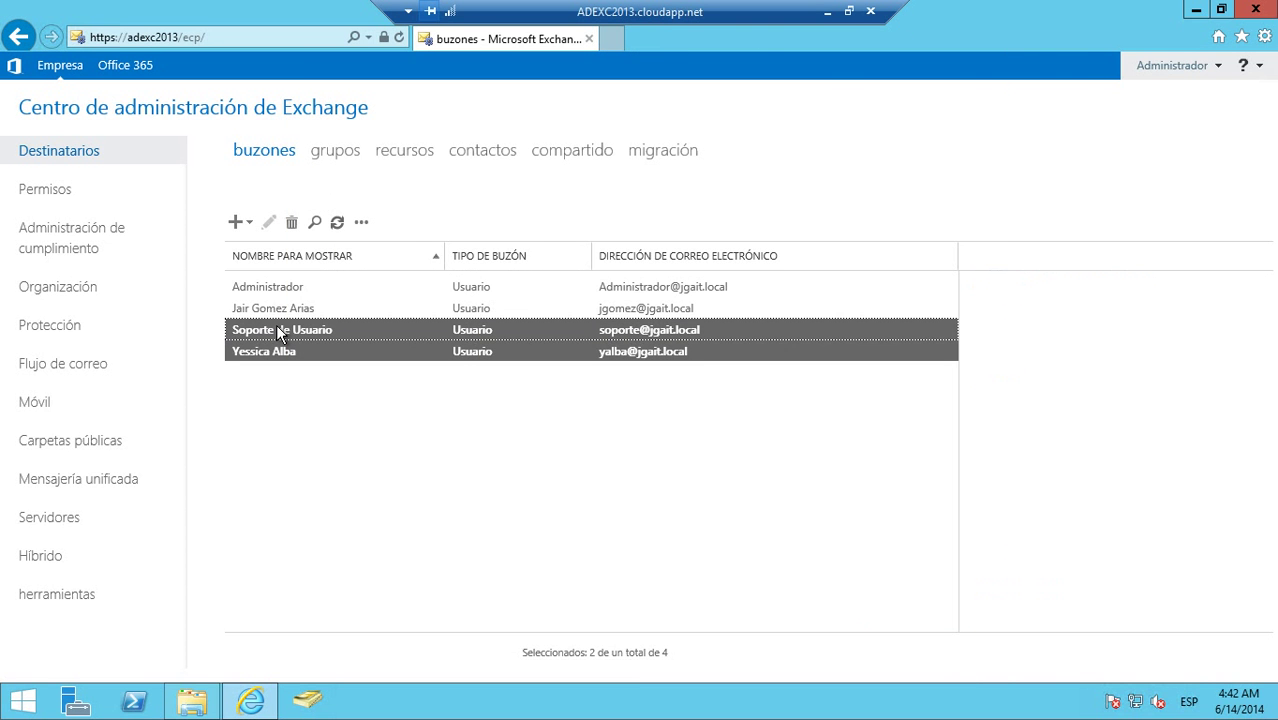
{"action": "left_click", "coordinate": [283, 312], "text": "ctrl"}
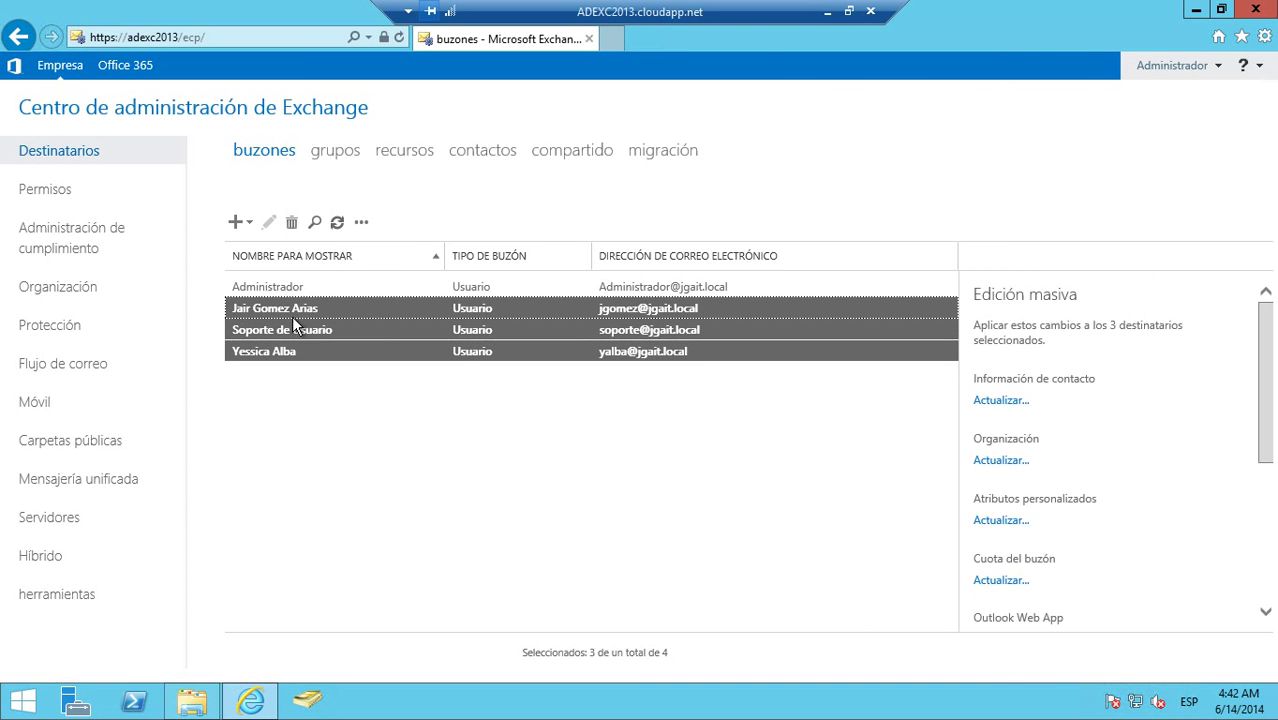
{"action": "left_click", "coordinate": [292, 307]}
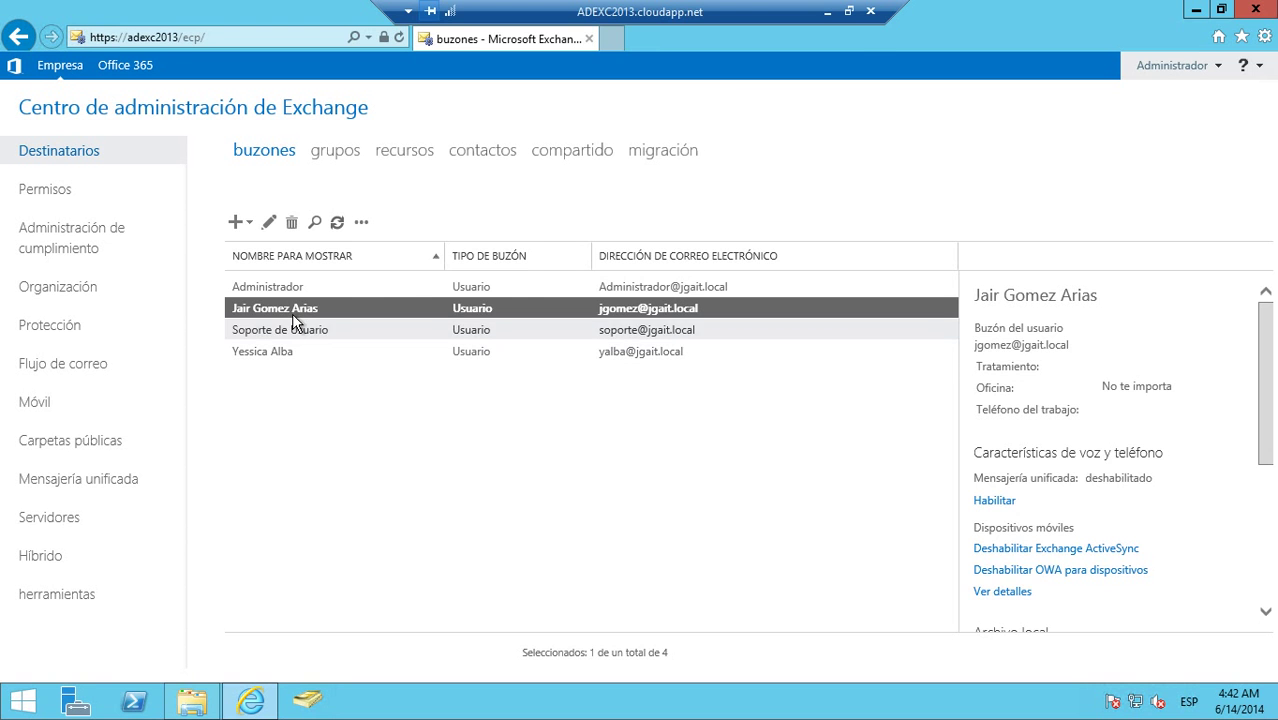
{"action": "left_click", "coordinate": [293, 331], "text": "ctrl"}
{"action": "left_click", "coordinate": [292, 351], "text": "ctrl"}
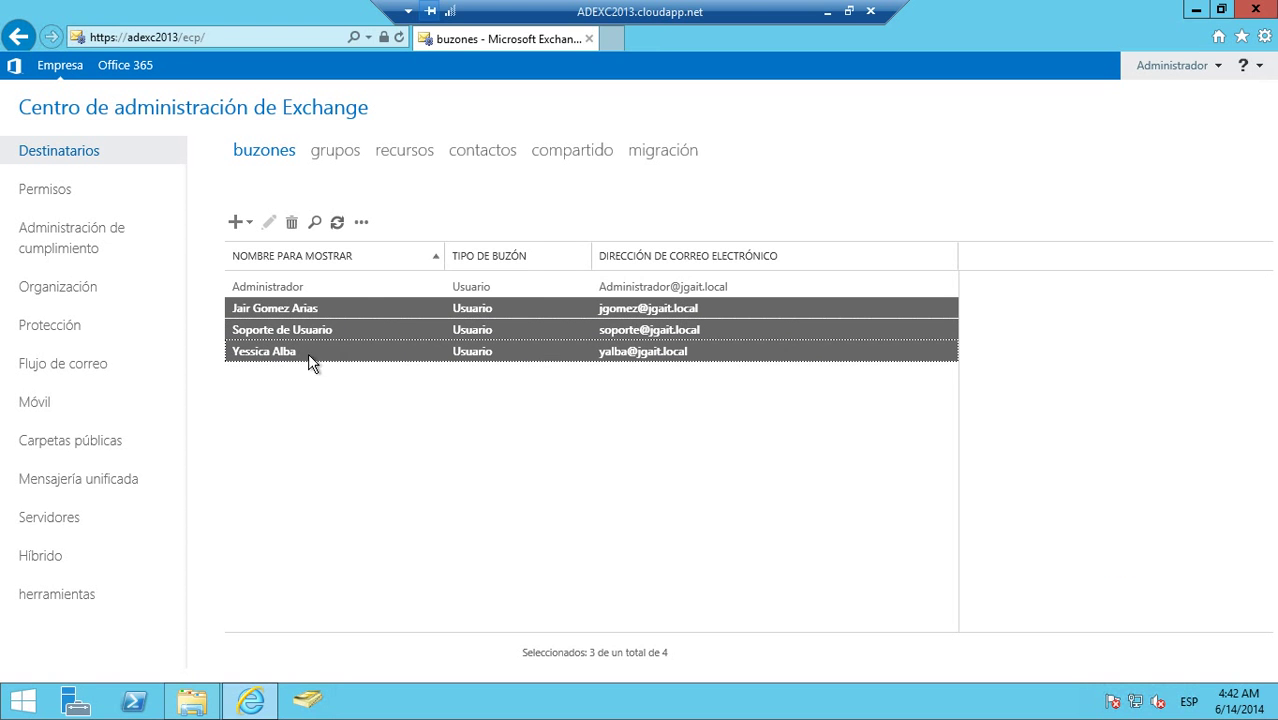
{"action": "left_click", "coordinate": [300, 351]}
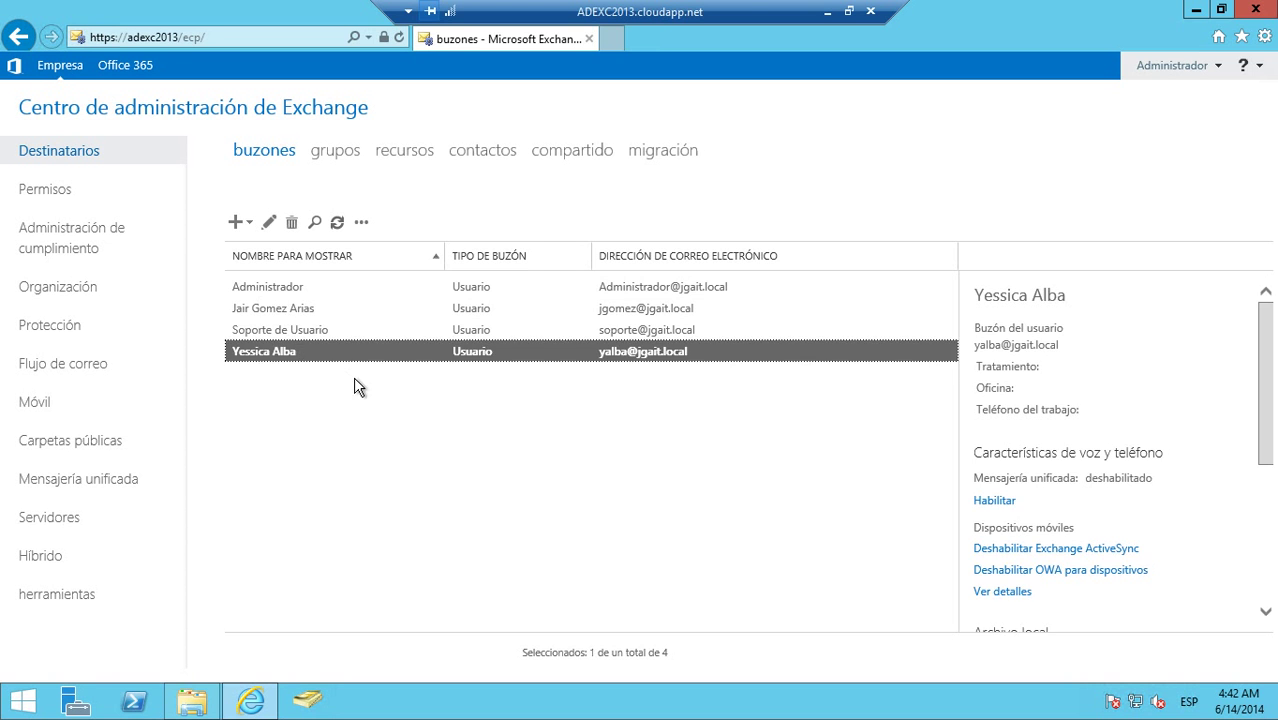
{"action": "left_click_drag", "start_coordinate": [1266, 462], "coordinate": [1258, 560]}
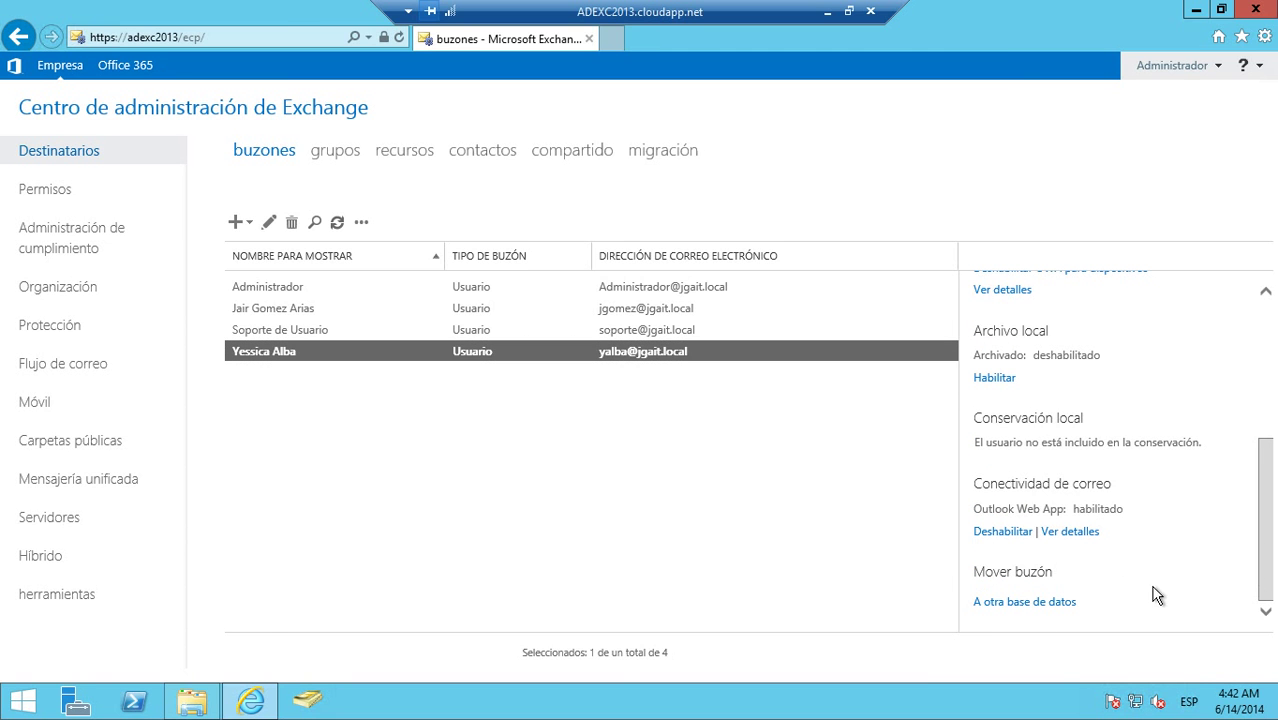
{"action": "left_click", "coordinate": [996, 602]}
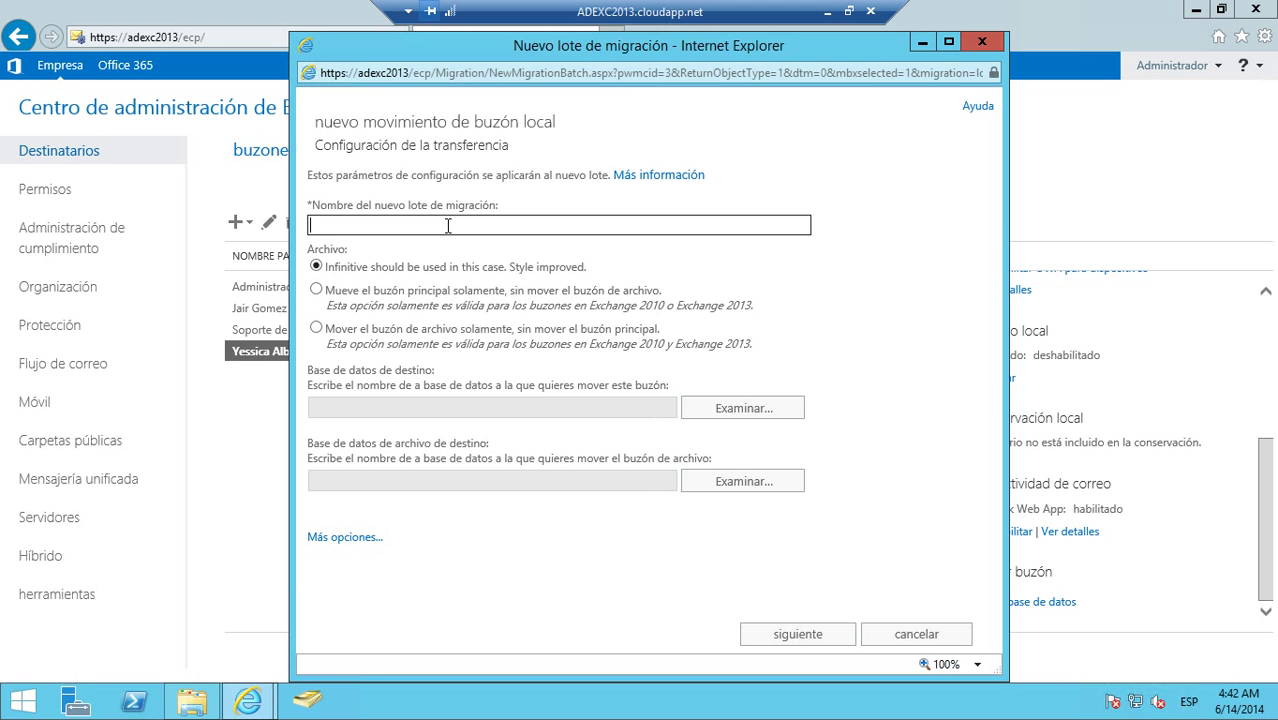
- Name the batch 'Mover yalba a Gerentes', primary mailbox only, targeting DB Gerentes
{"action": "type", "text": "Mover yalba a Gerentes"}
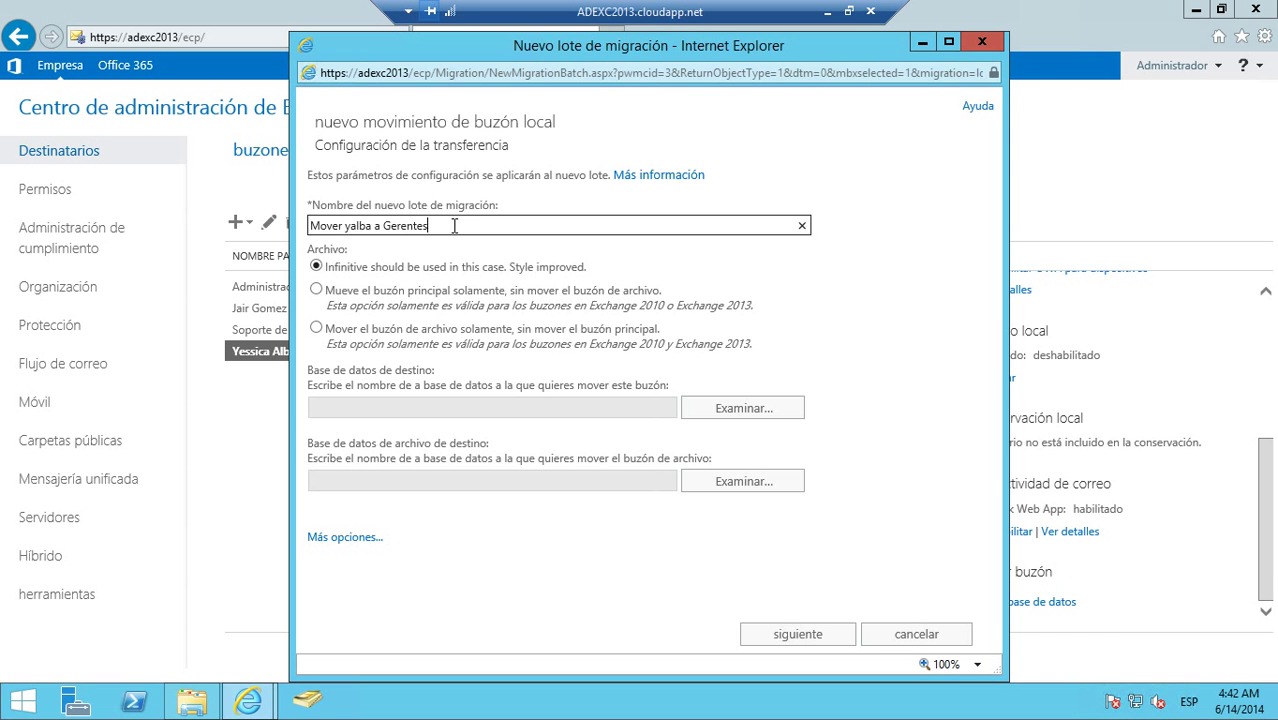
{"action": "left_click", "coordinate": [392, 289]}
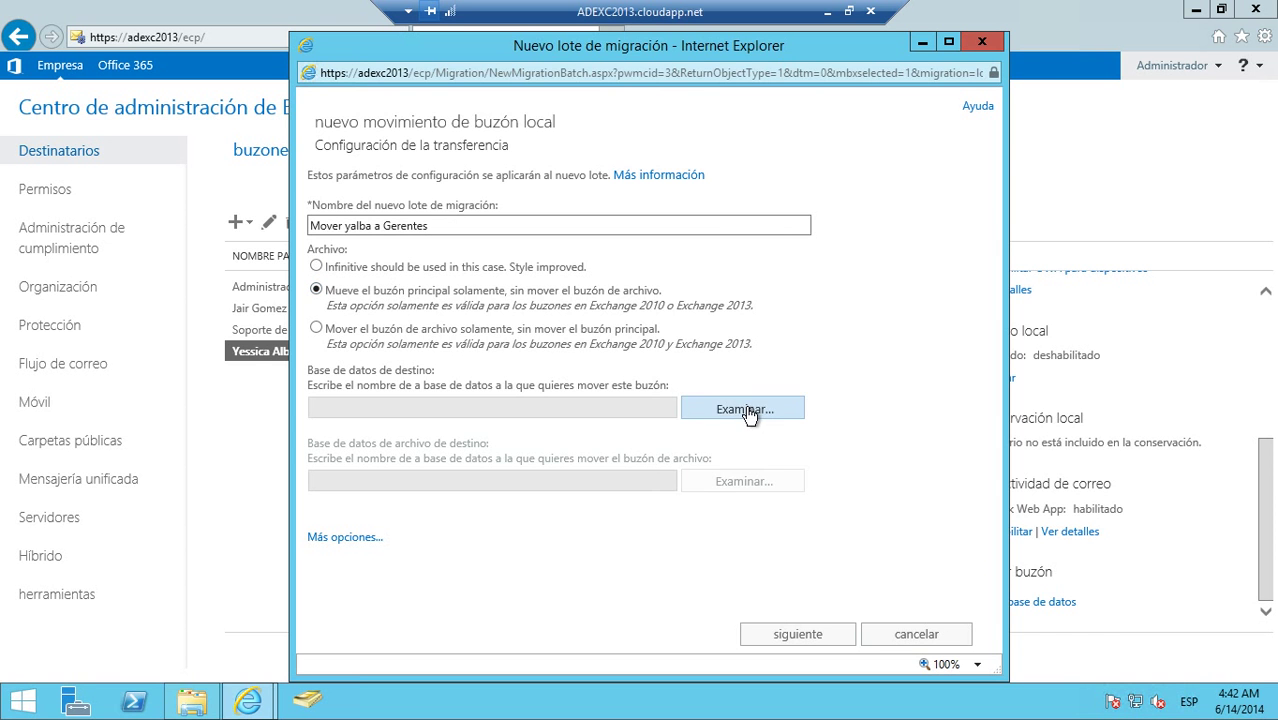
{"action": "left_click", "coordinate": [745, 410]}
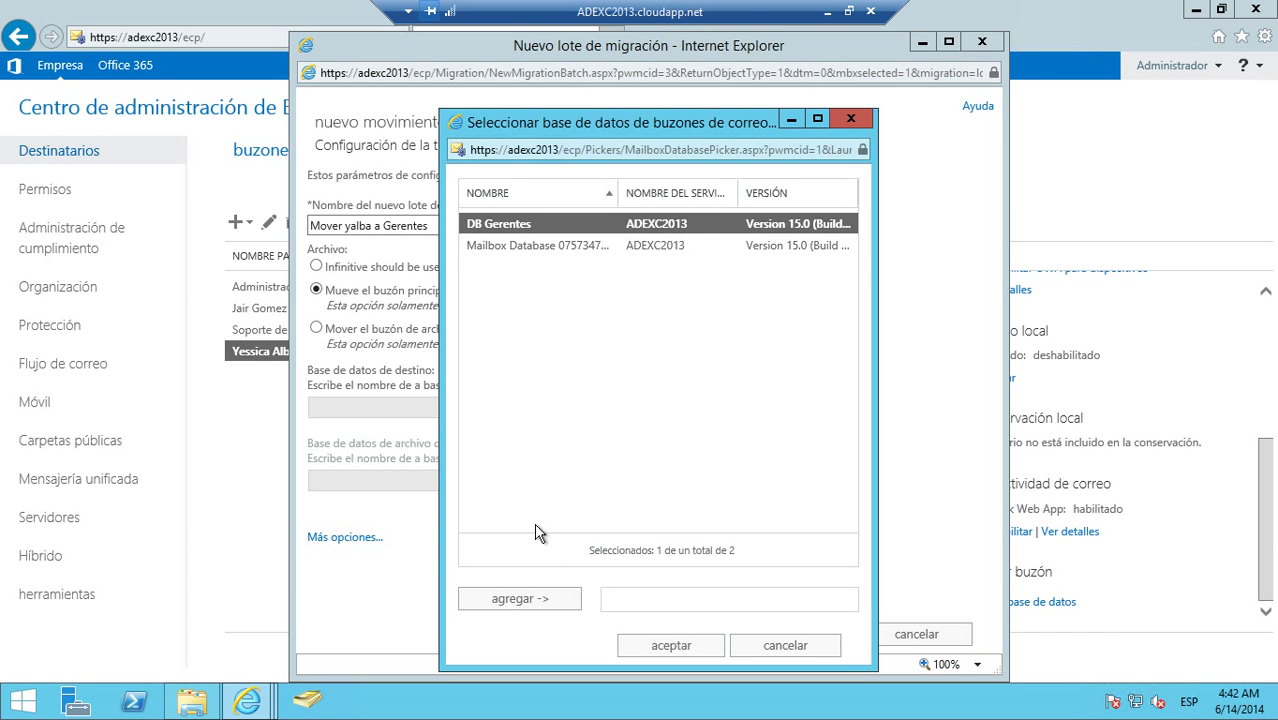
{"action": "left_click", "coordinate": [566, 601]}
{"action": "left_click", "coordinate": [668, 646]}
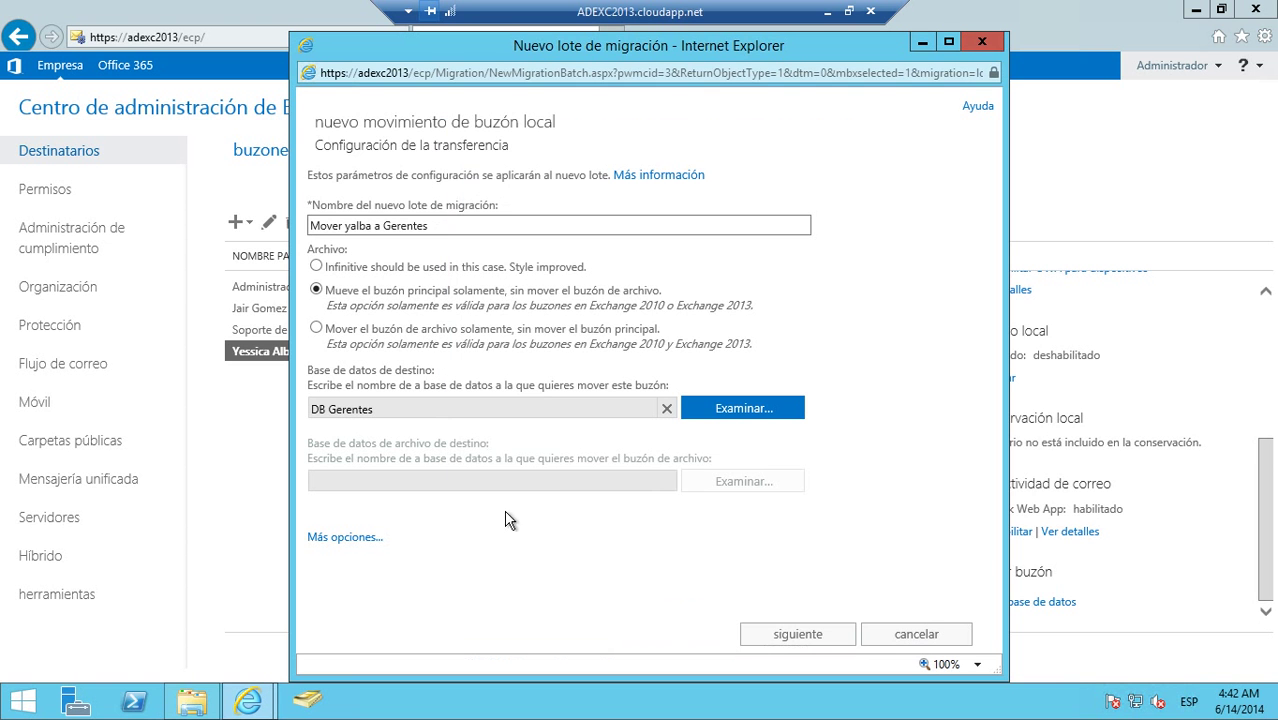
- In the extra options, enter then clear a bad item limit of 5
{"action": "left_click", "coordinate": [336, 539]}
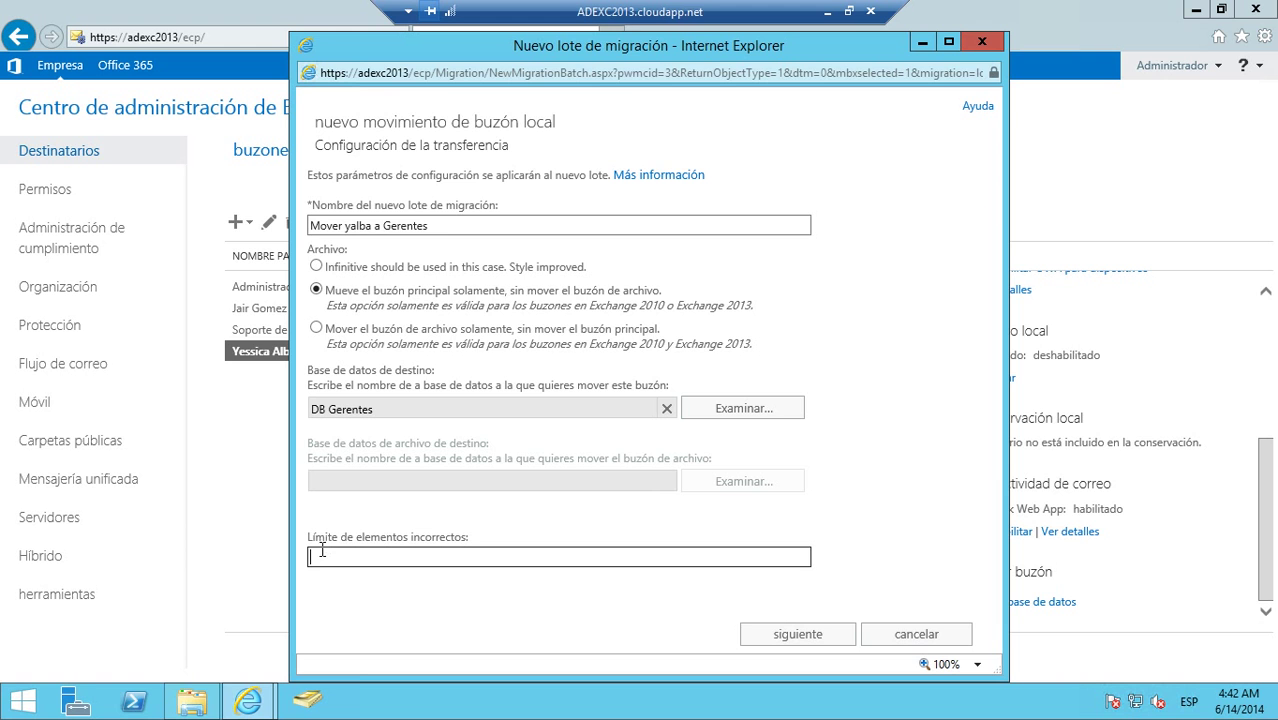
{"action": "type", "text": "5"}
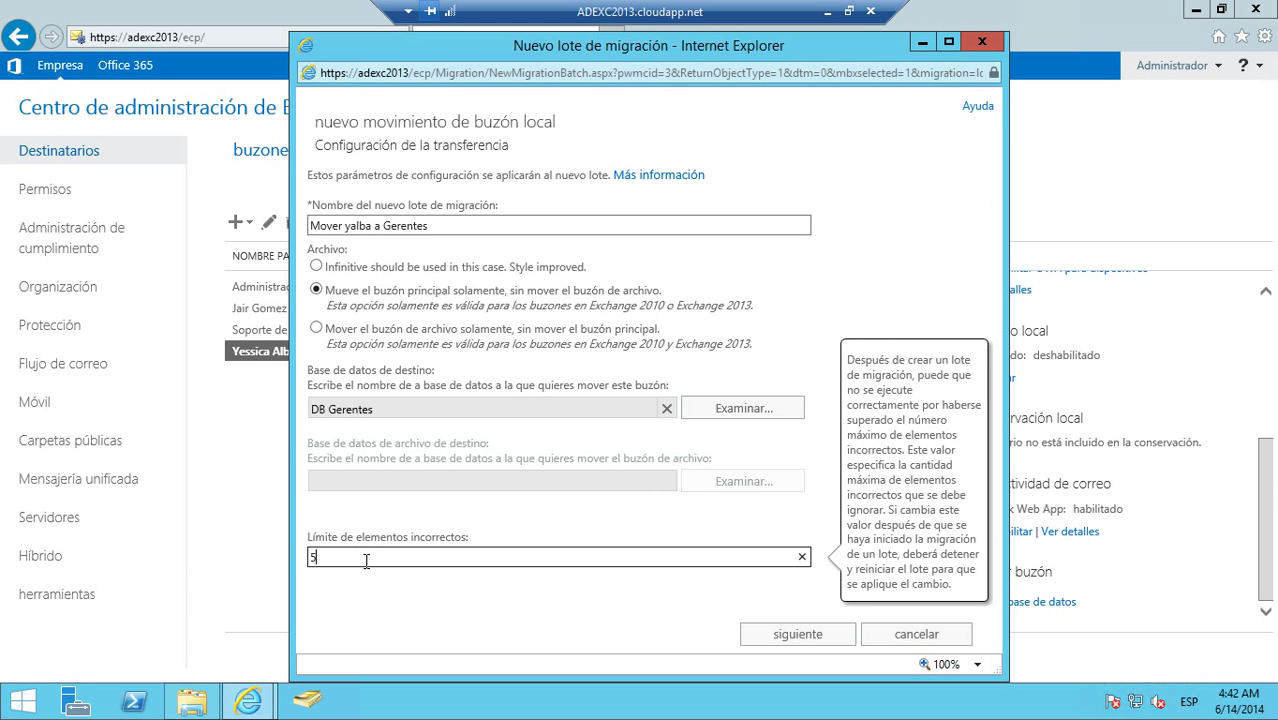
{"action": "key", "text": "BackSpace"}
- Keep automatic start and completion with reports to Administrador, and create the batch
{"action": "left_click", "coordinate": [578, 532]}
{"action": "left_click", "coordinate": [797, 635]}
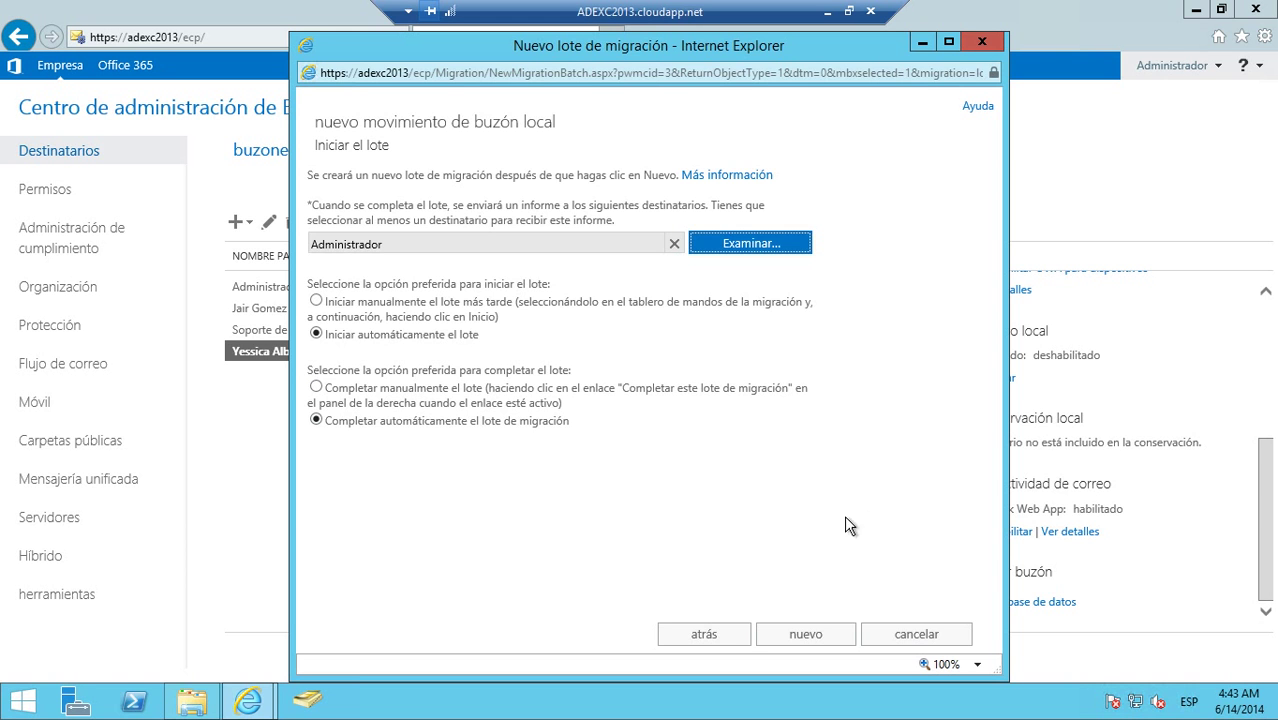
{"action": "left_click", "coordinate": [808, 634]}
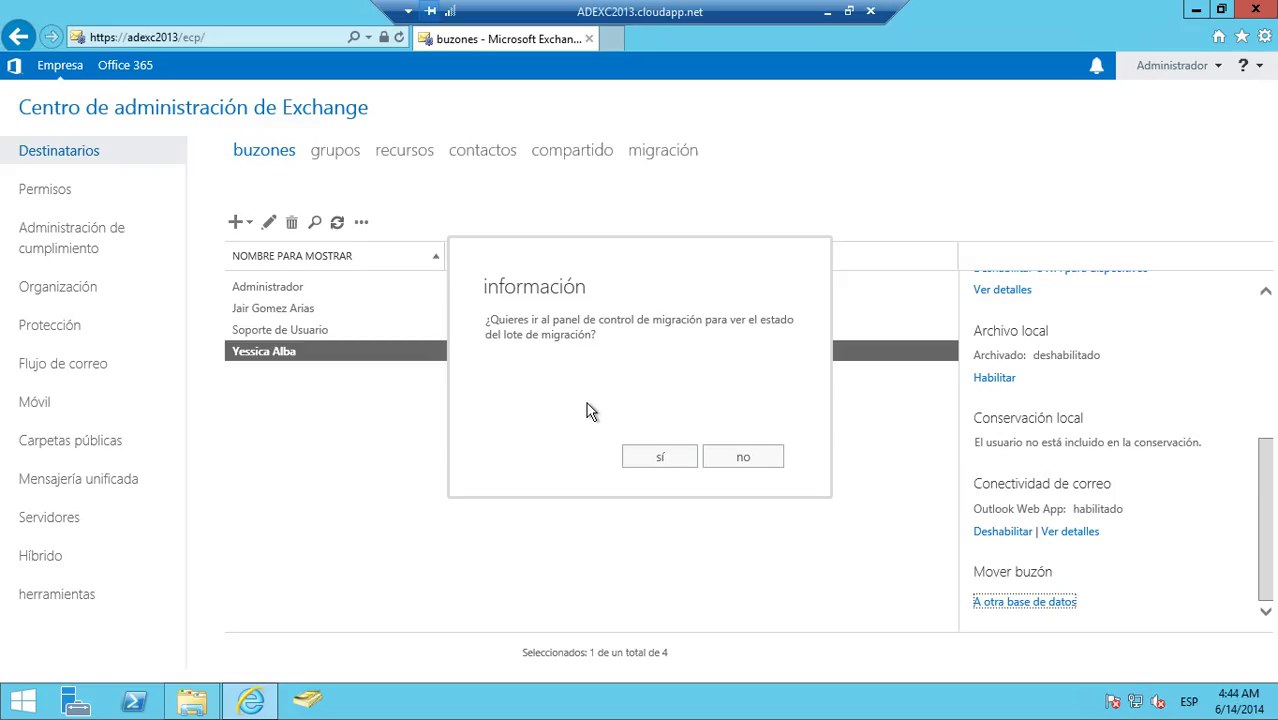
- Accept the prompt to view the migration dashboard showing the batch Sincronizando
{"action": "left_click", "coordinate": [667, 465]}
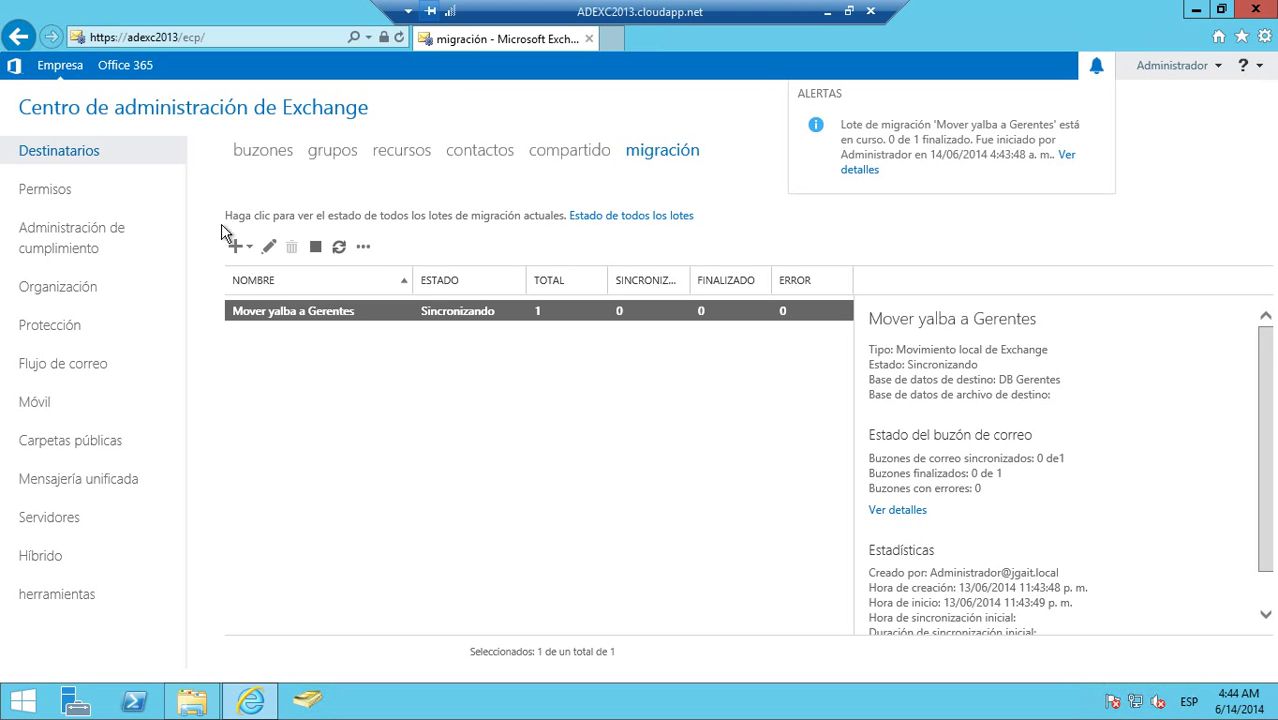
- Open the + (Nuevo) dropdown on the migración tab to reveal the mailbox move options
{"action": "left_click", "coordinate": [245, 249]}
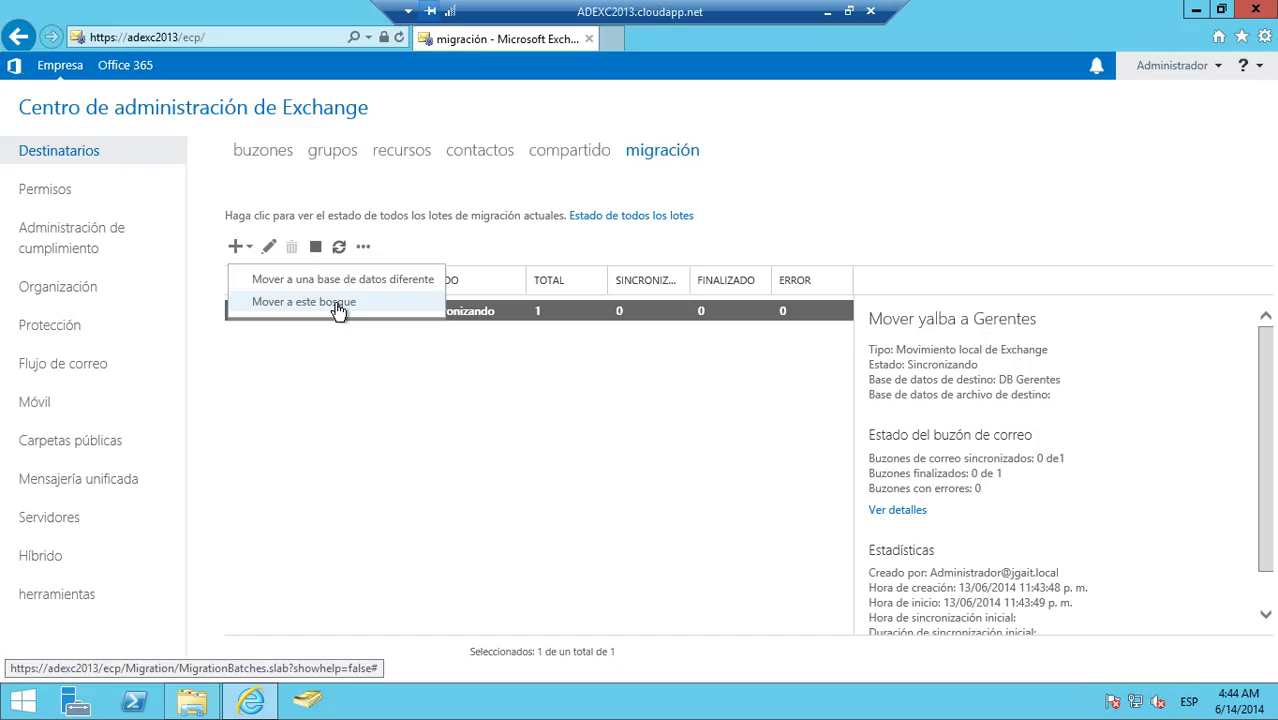
- Dismiss the move options without choosing one and go back to the buzones list
{"action": "left_click", "coordinate": [345, 386]}
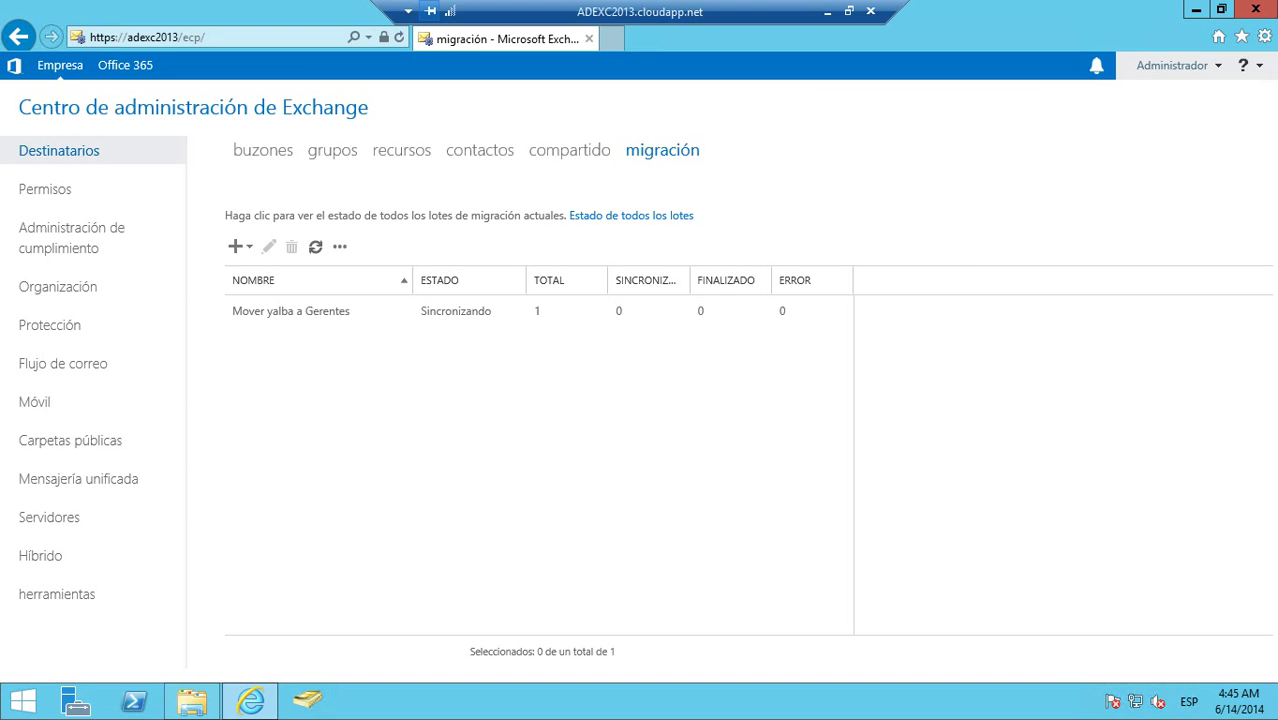
{"action": "left_click", "coordinate": [264, 150]}
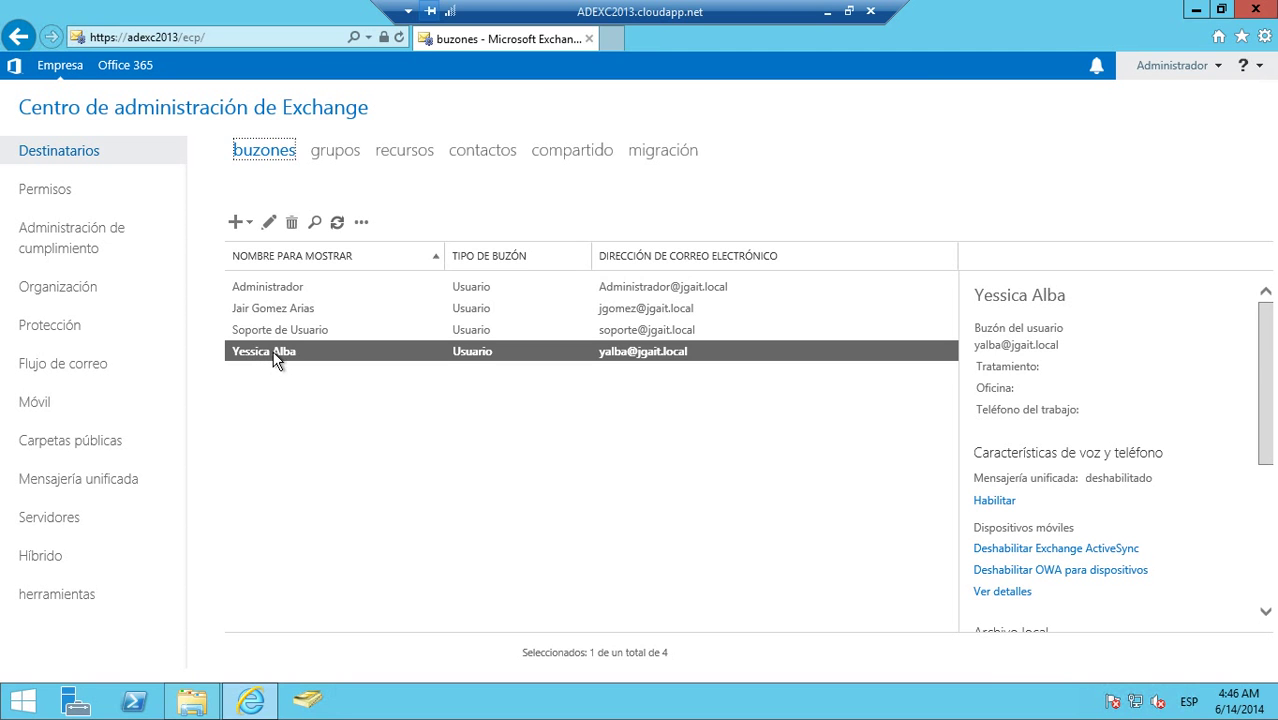
{"action": "left_click", "coordinate": [269, 224]}
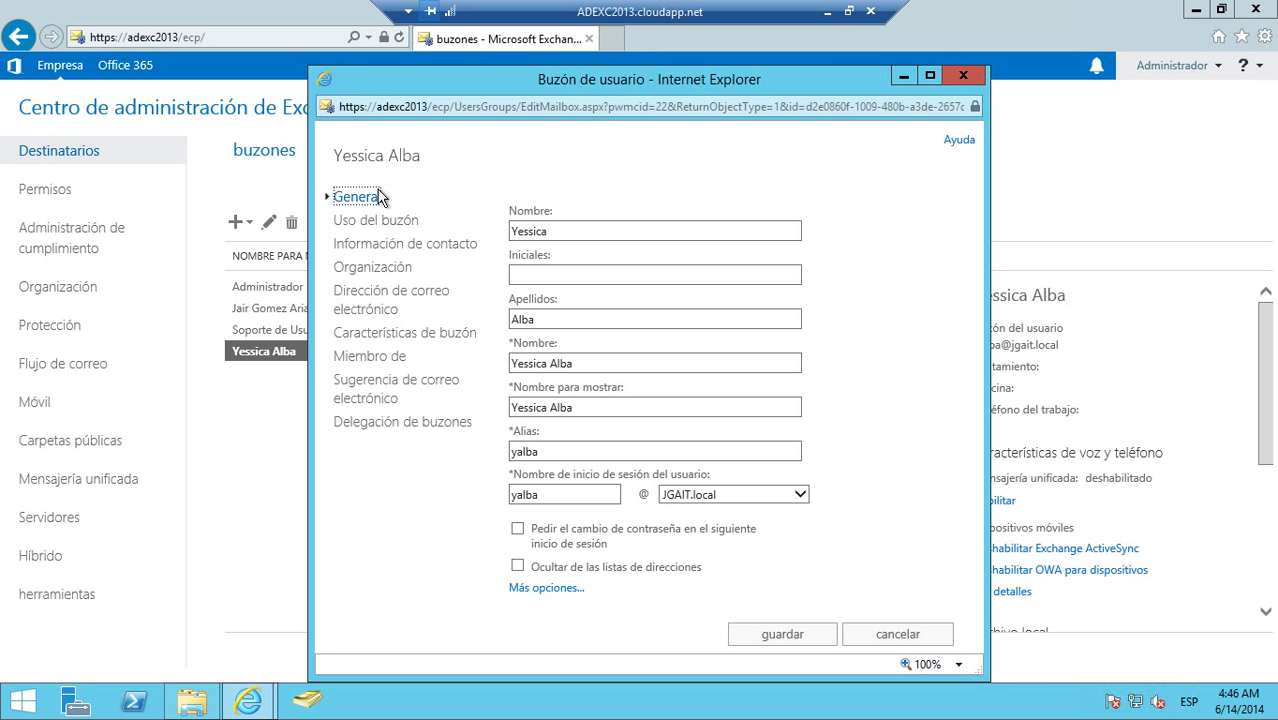
{"action": "left_click", "coordinate": [540, 588]}
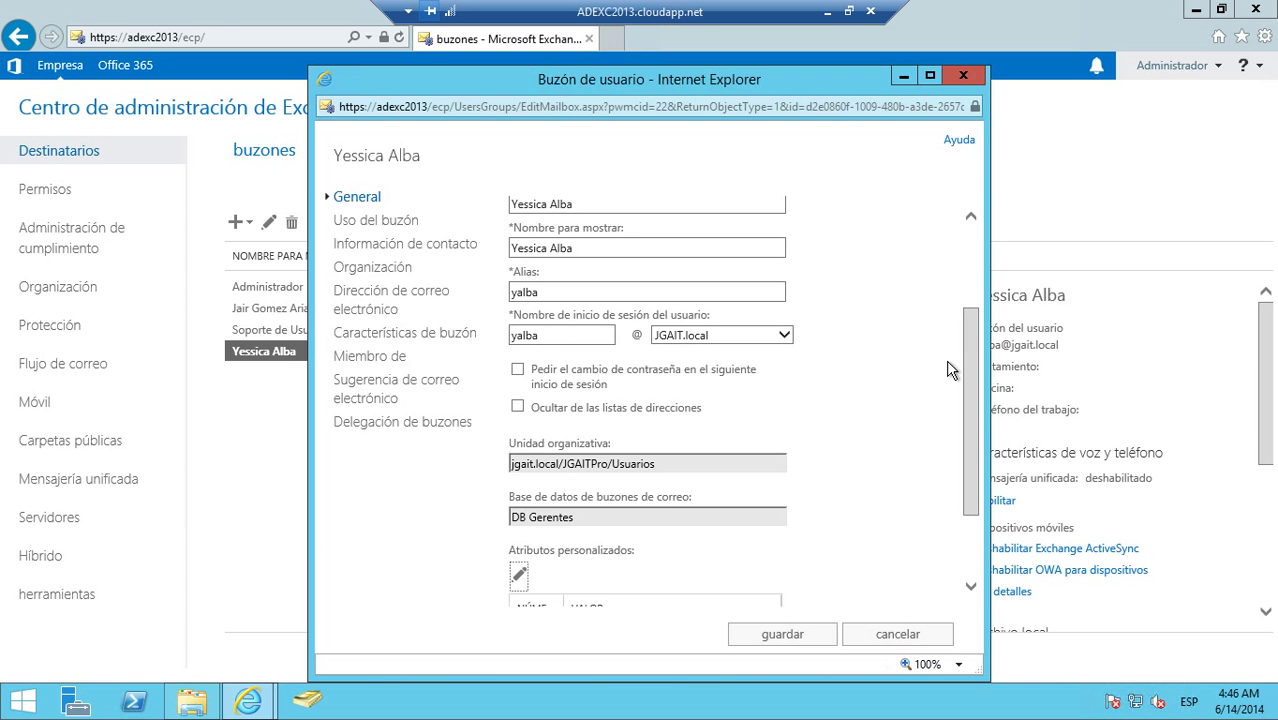
{"action": "left_click_drag", "start_coordinate": [968, 366], "coordinate": [973, 428]}
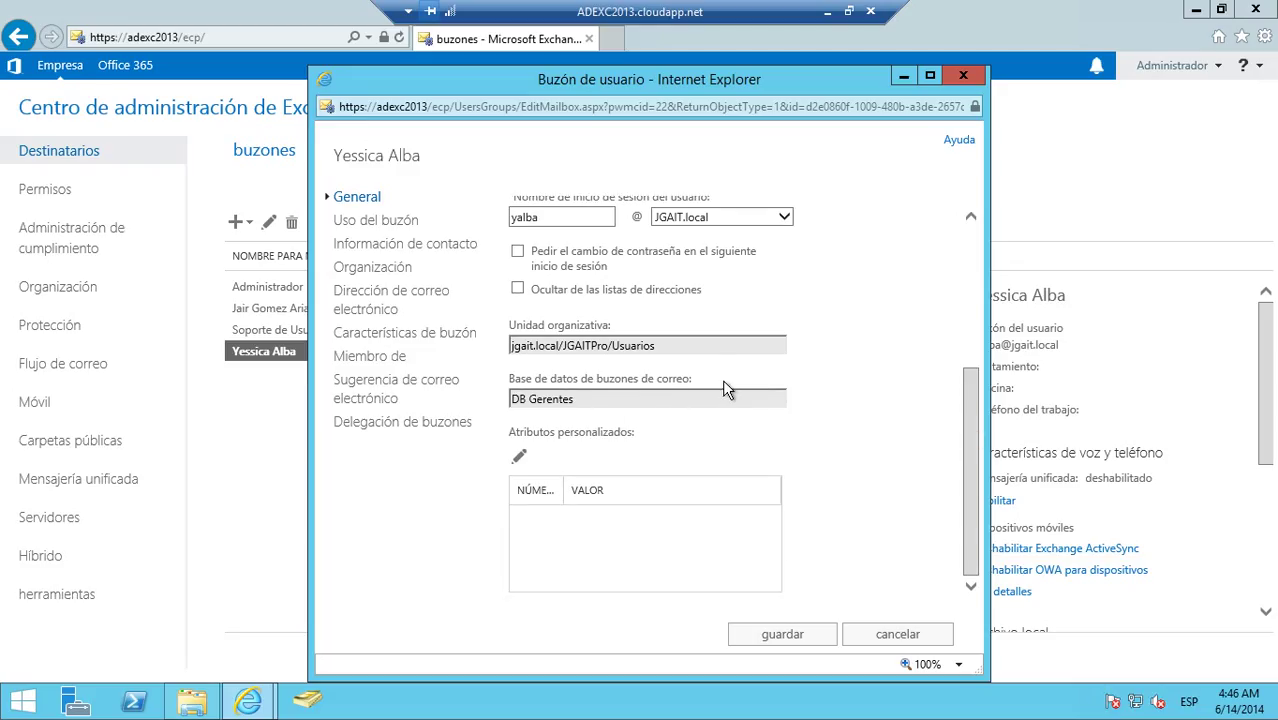
{"action": "left_click_drag", "start_coordinate": [583, 403], "coordinate": [508, 400]}
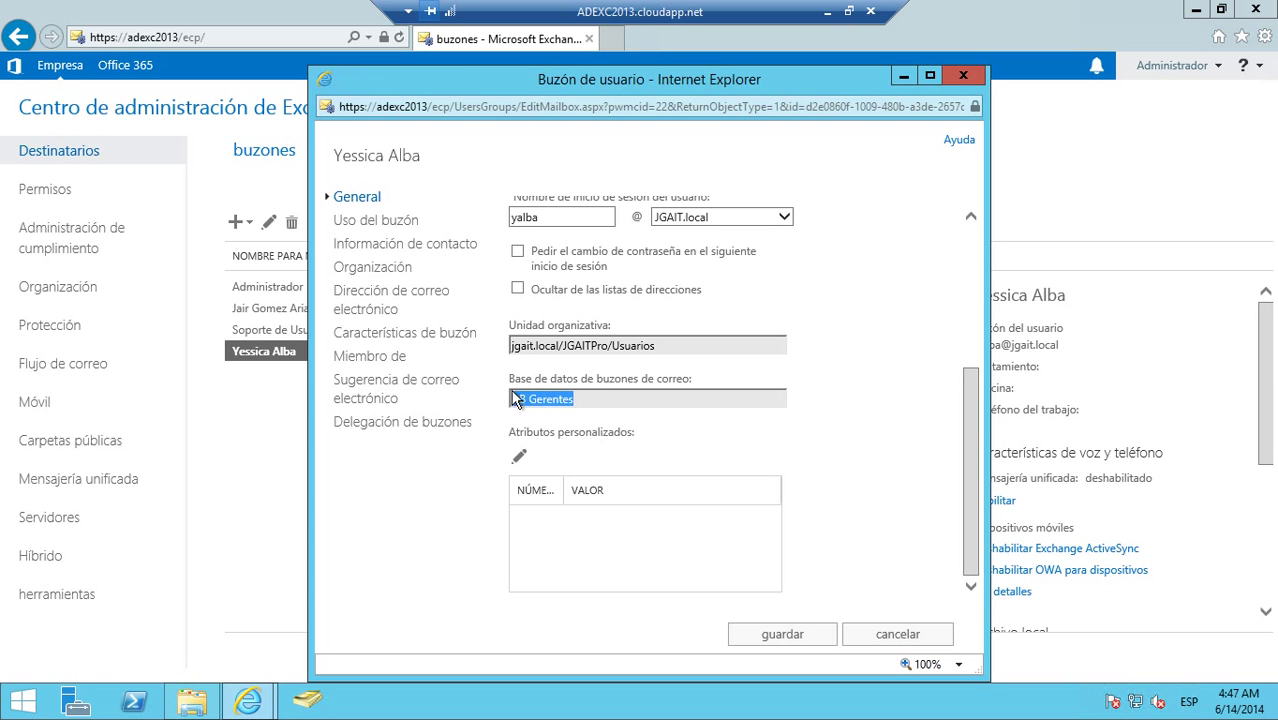
{"action": "left_click", "coordinate": [833, 306]}
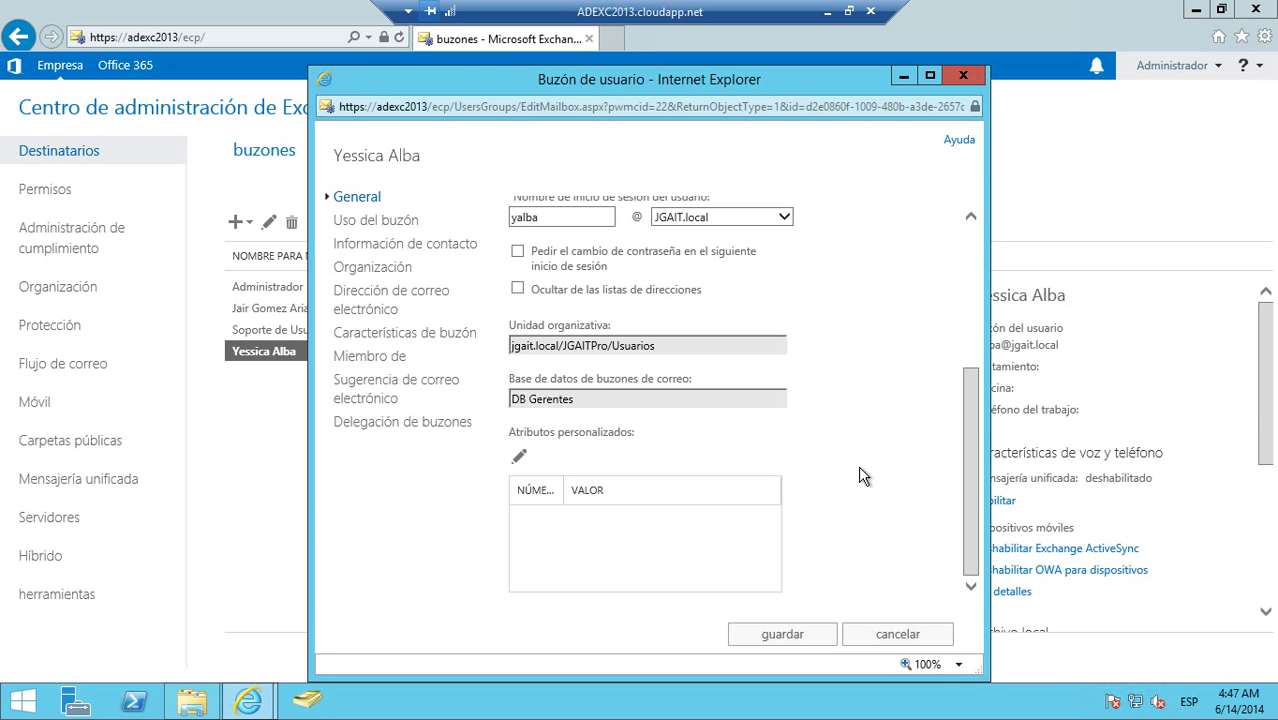
{"action": "left_click", "coordinate": [893, 636]}
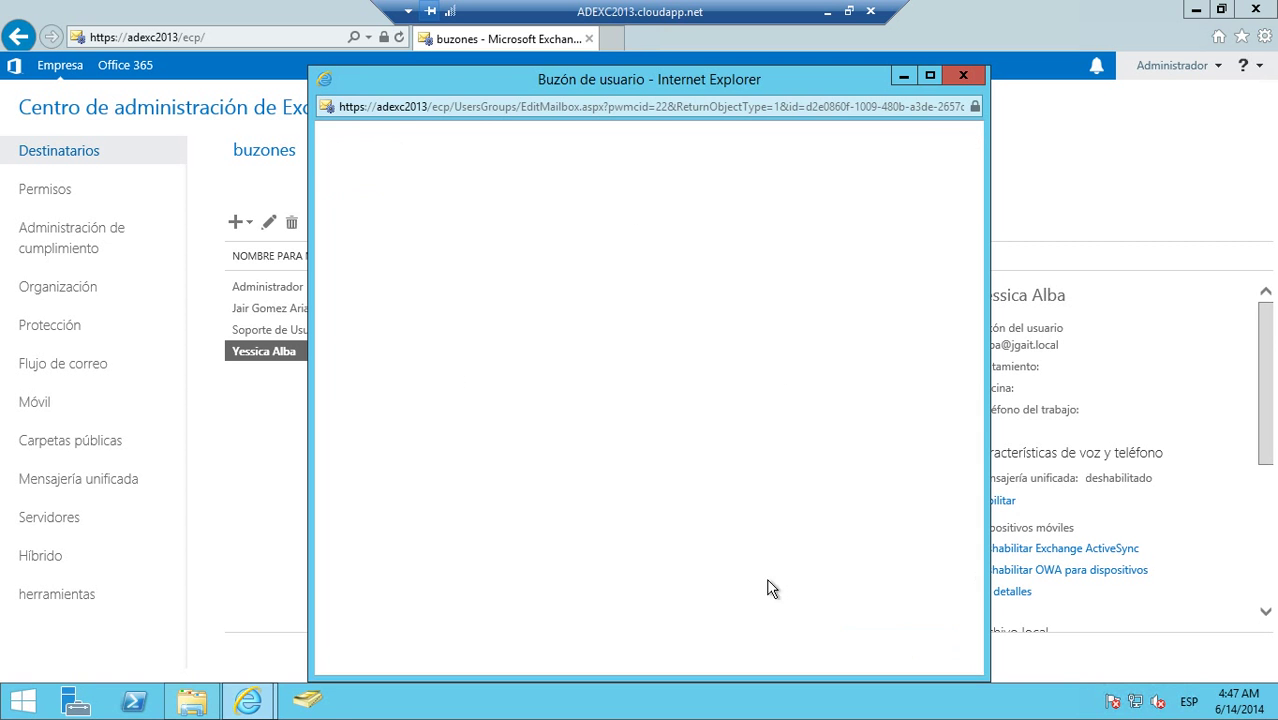
{"action": "left_click", "coordinate": [295, 331]}
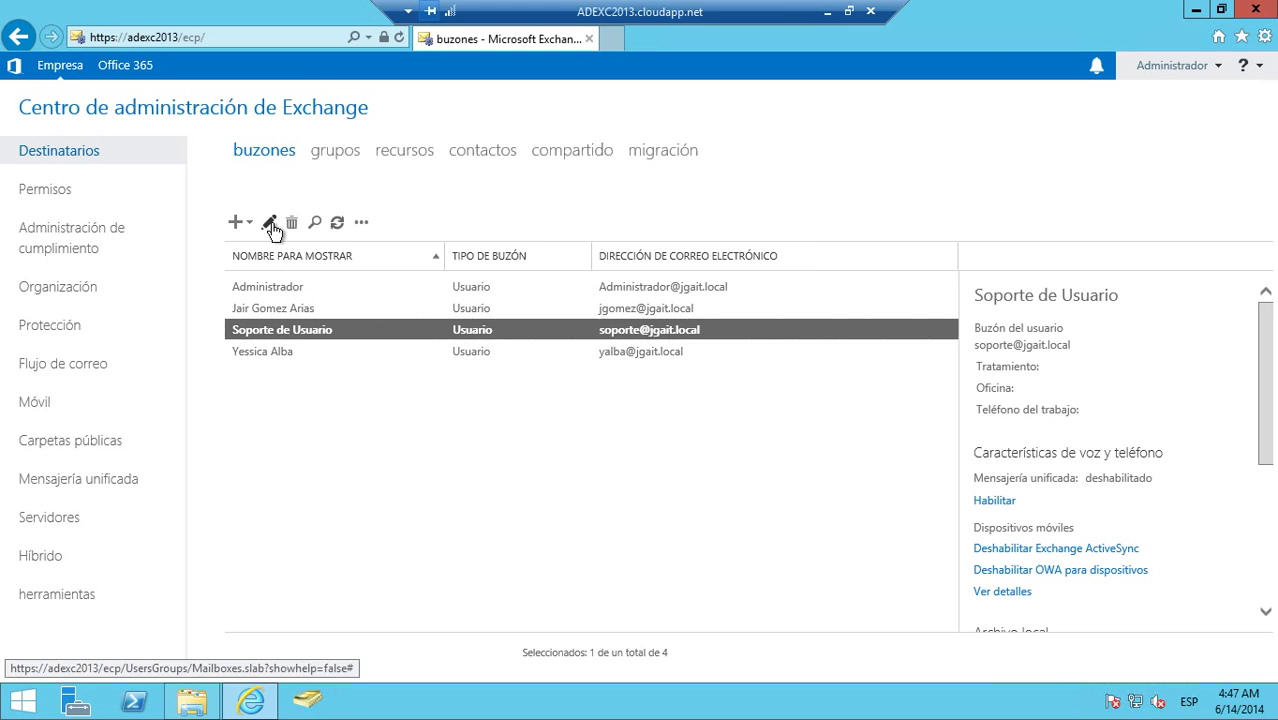
{"action": "left_click", "coordinate": [268, 222]}
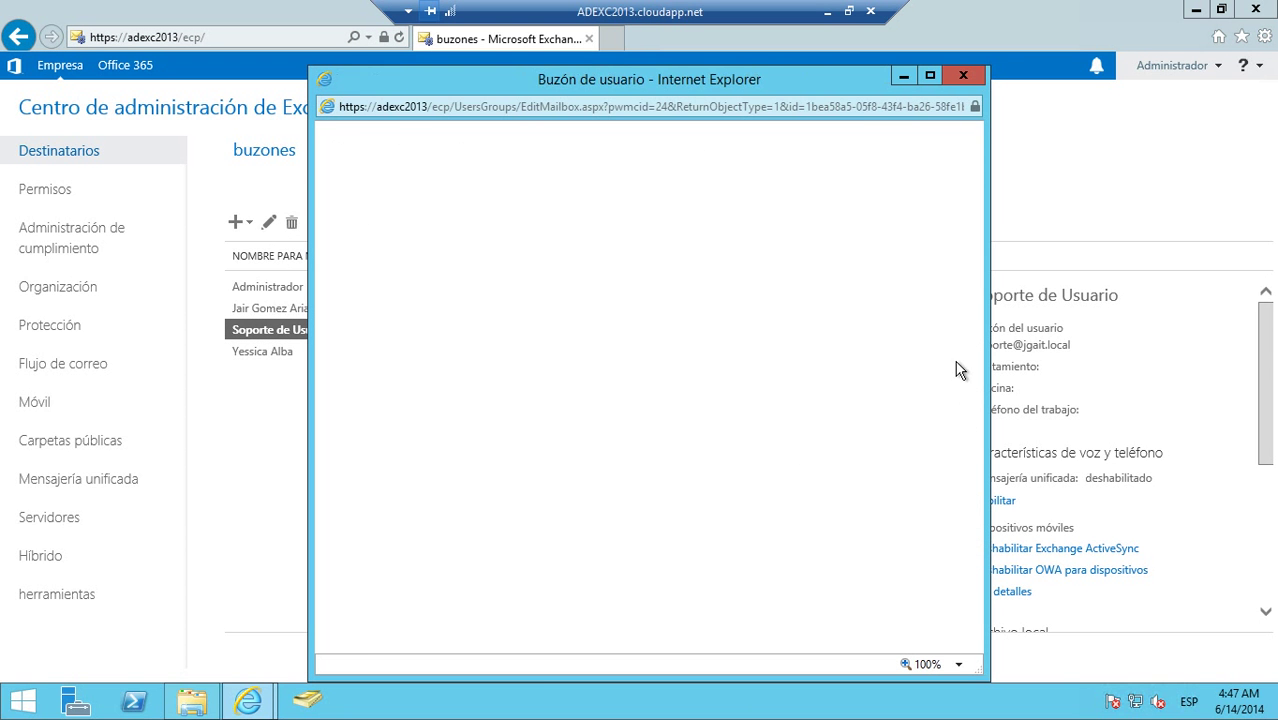
{"action": "left_click", "coordinate": [576, 590]}
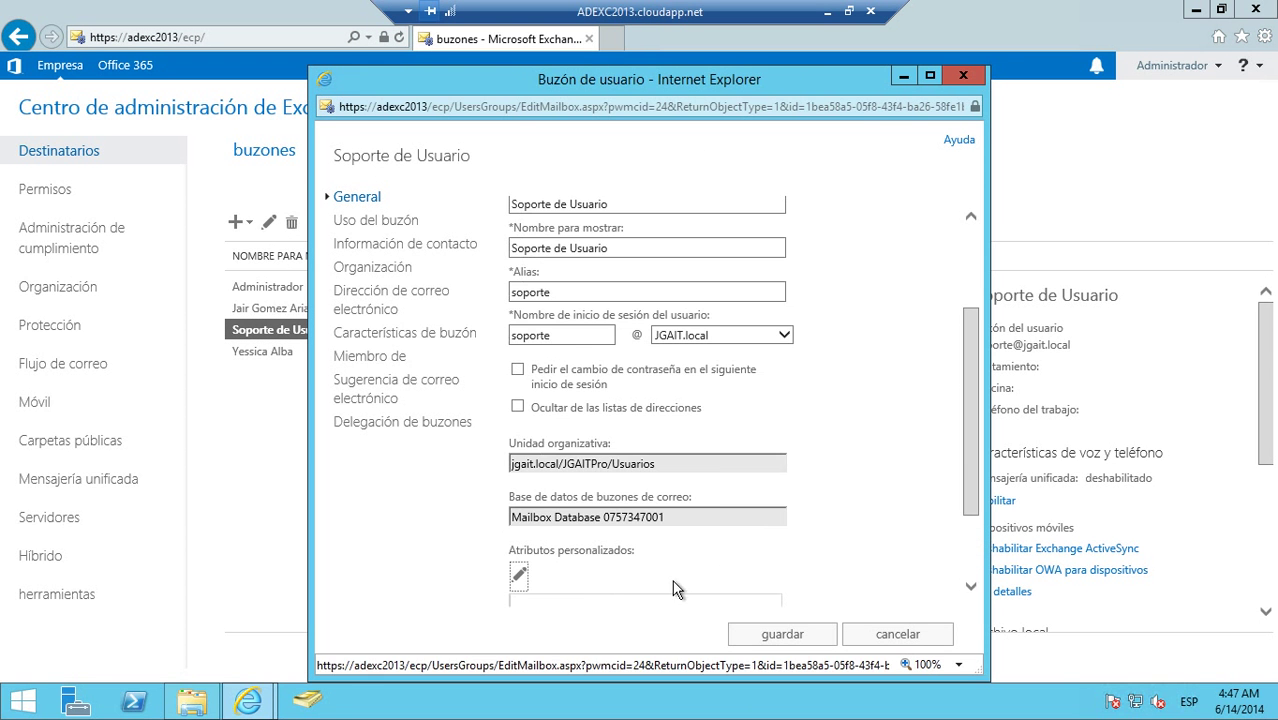
{"action": "left_click_drag", "start_coordinate": [665, 518], "coordinate": [483, 518]}
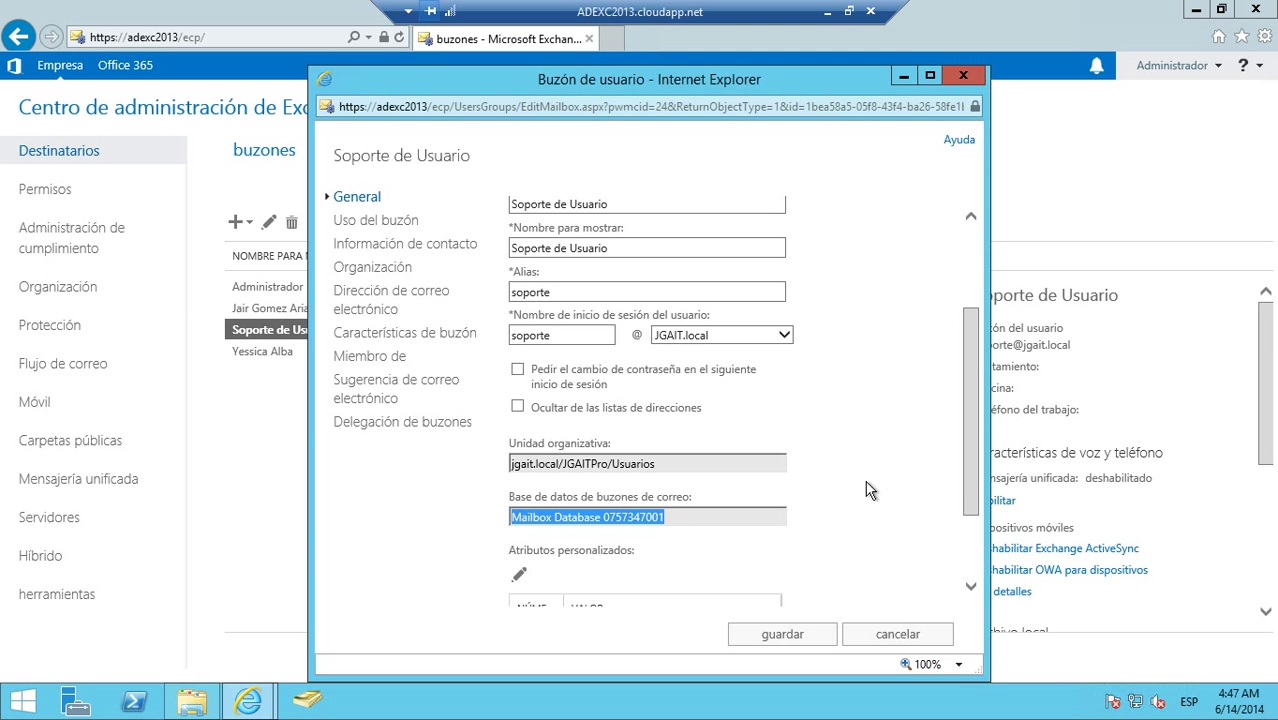
{"action": "left_click", "coordinate": [963, 75]}
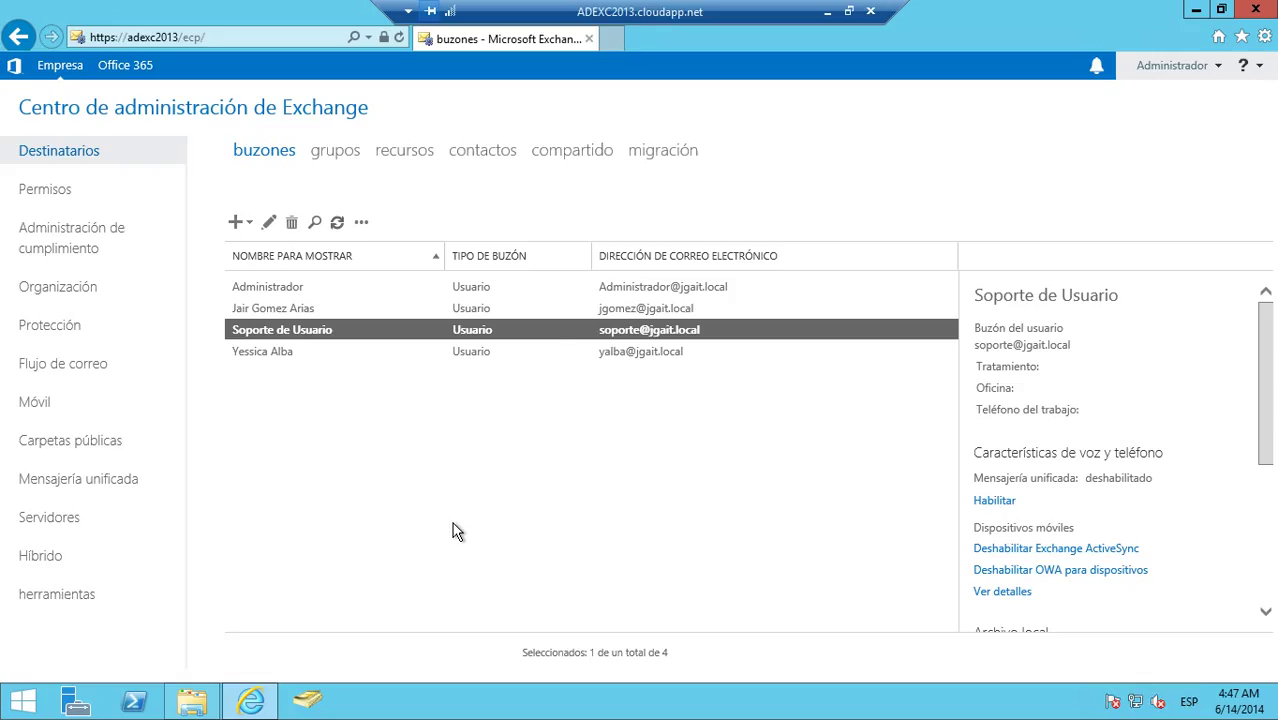
{"action": "left_click", "coordinate": [662, 151]}
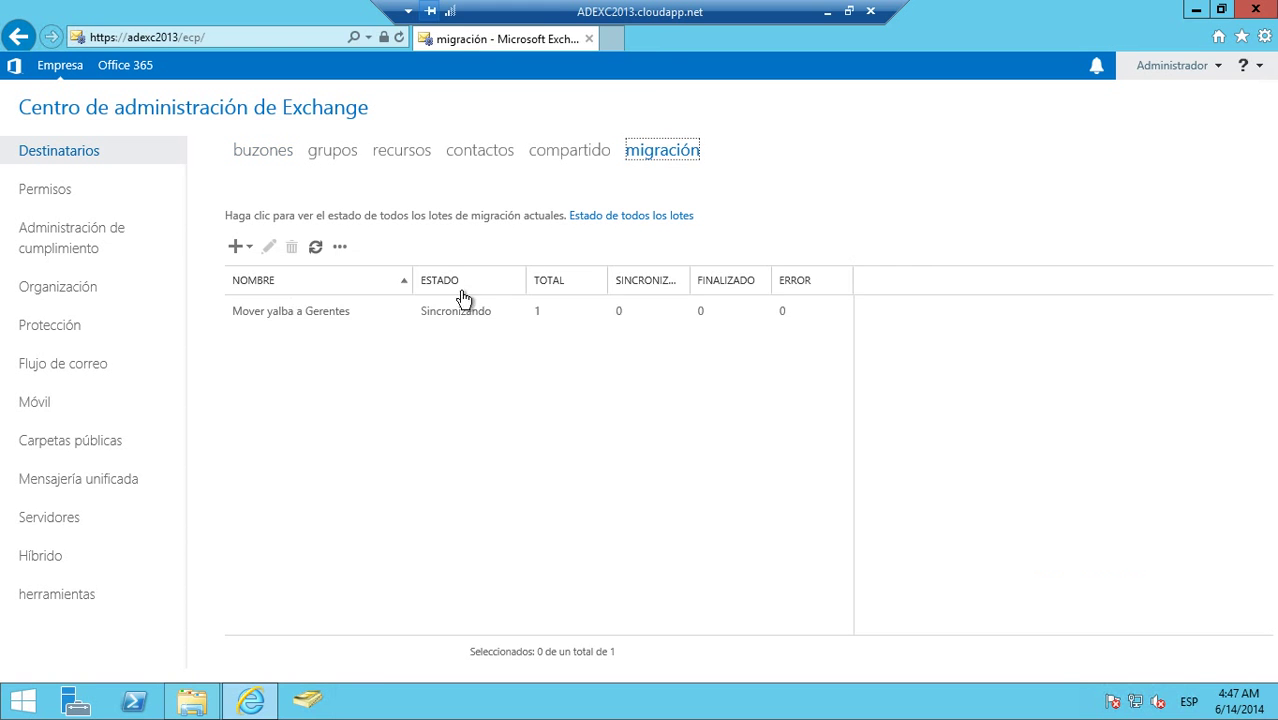
- Start a move to a different database with five mailboxes, including Sala de RRHH, Soporte de Sistemas, Soporte de Usuario
{"action": "left_click", "coordinate": [248, 249]}
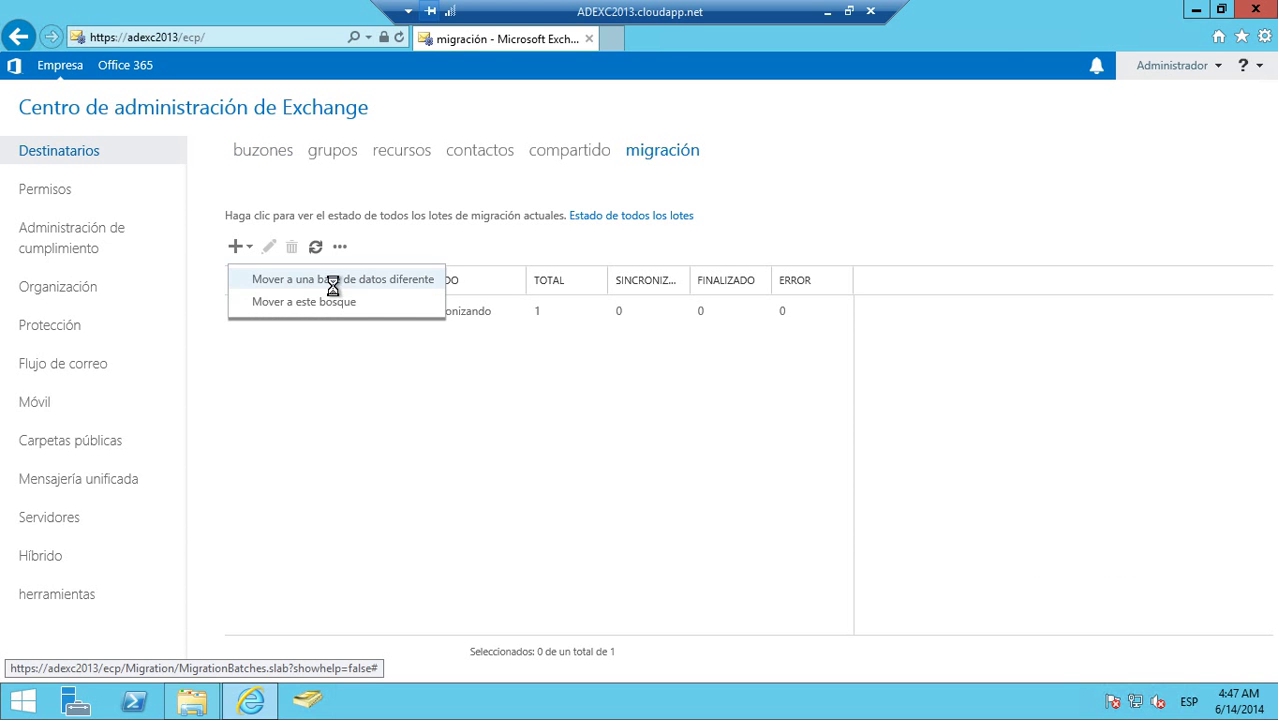
{"action": "left_click", "coordinate": [336, 281]}
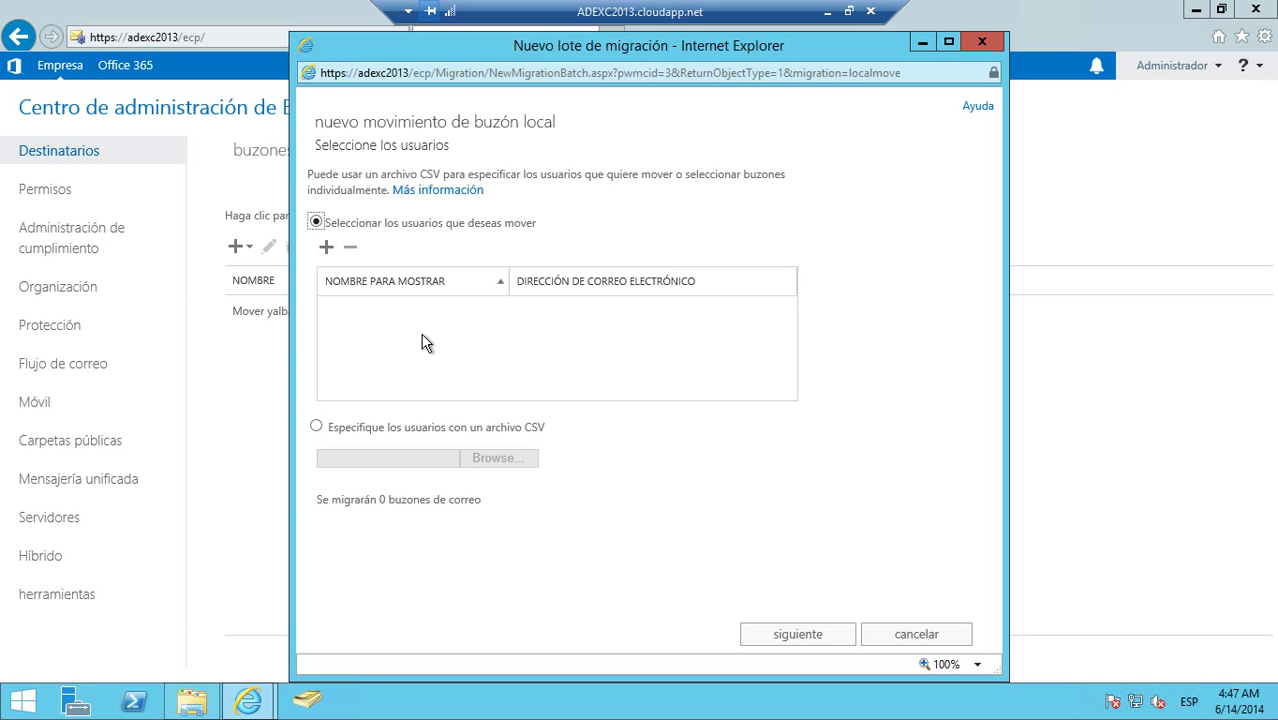
{"action": "left_click", "coordinate": [327, 248]}
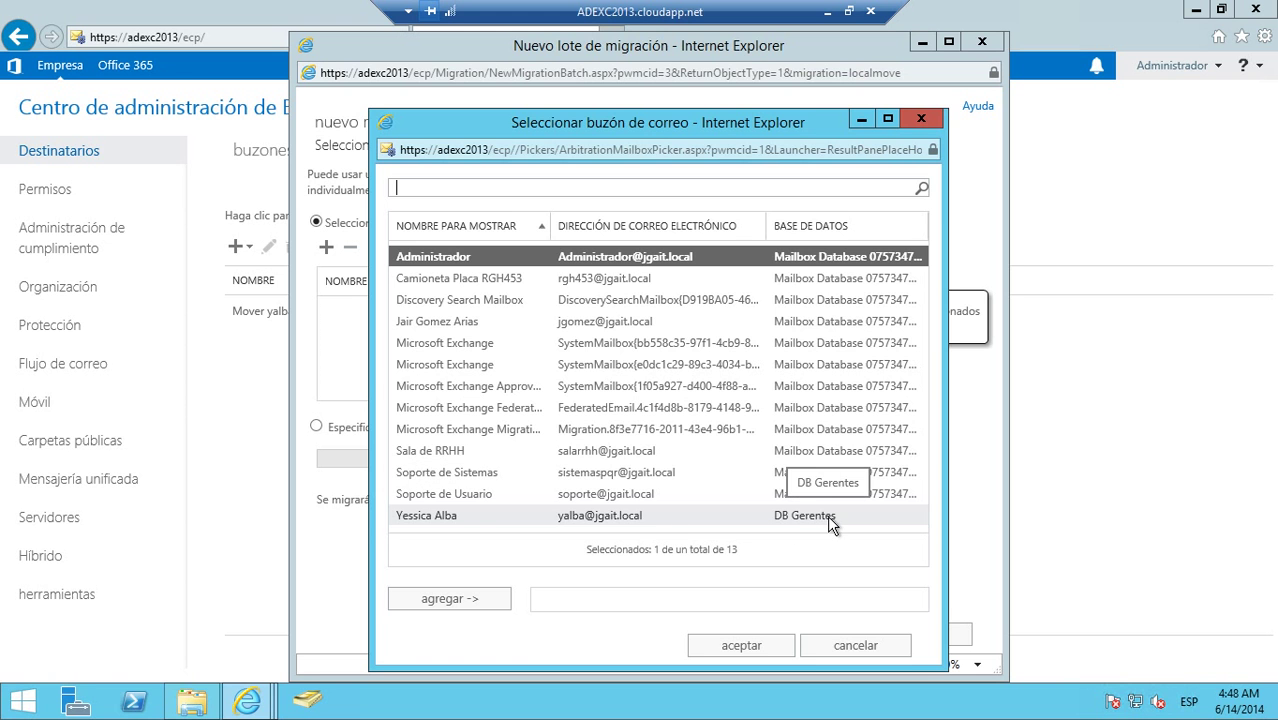
{"action": "left_click", "coordinate": [458, 321], "text": "ctrl"}
{"action": "left_click", "coordinate": [460, 450], "text": "ctrl"}
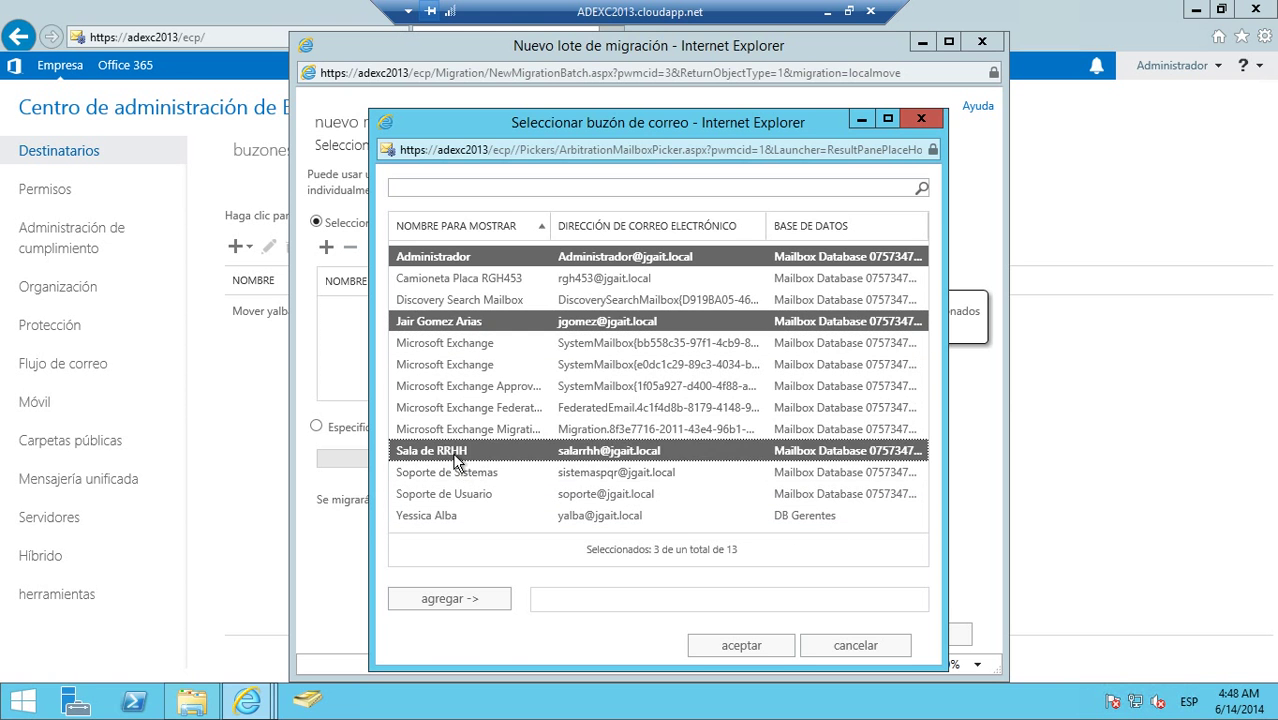
{"action": "left_click", "coordinate": [455, 473], "text": "ctrl"}
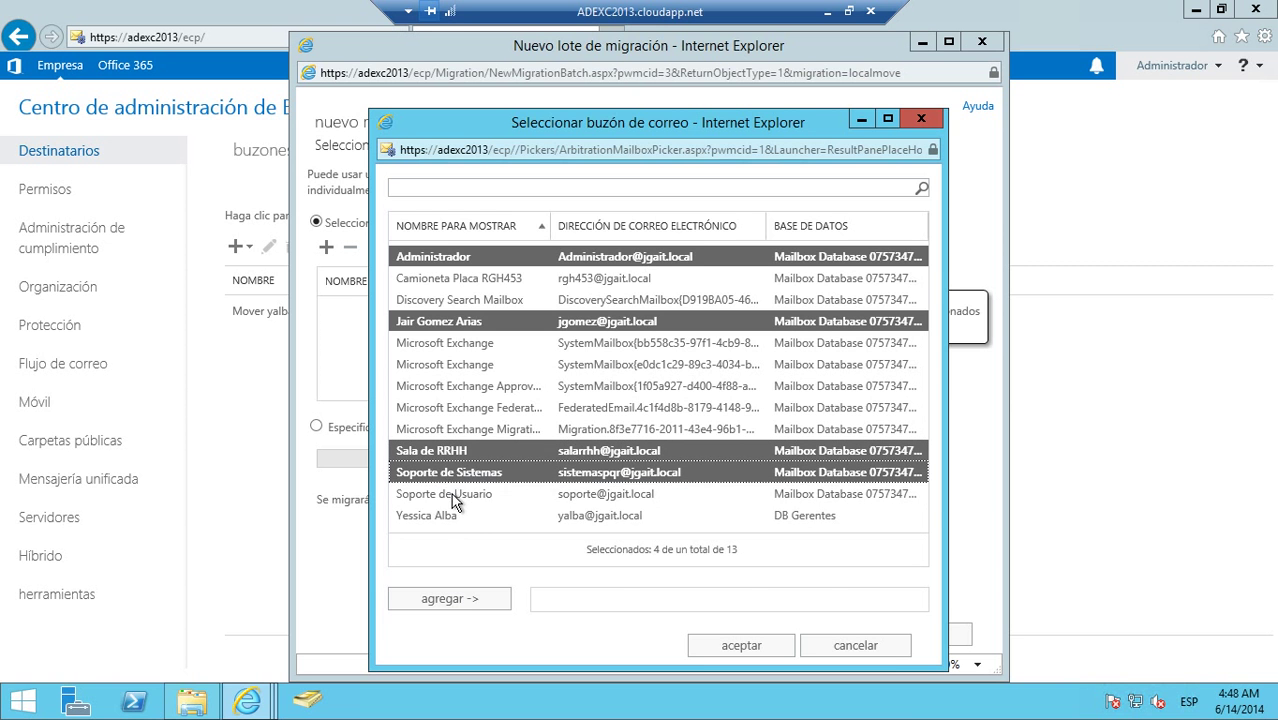
{"action": "left_click", "coordinate": [452, 497], "text": "ctrl"}
{"action": "left_click", "coordinate": [450, 598]}
{"action": "left_click", "coordinate": [745, 645]}
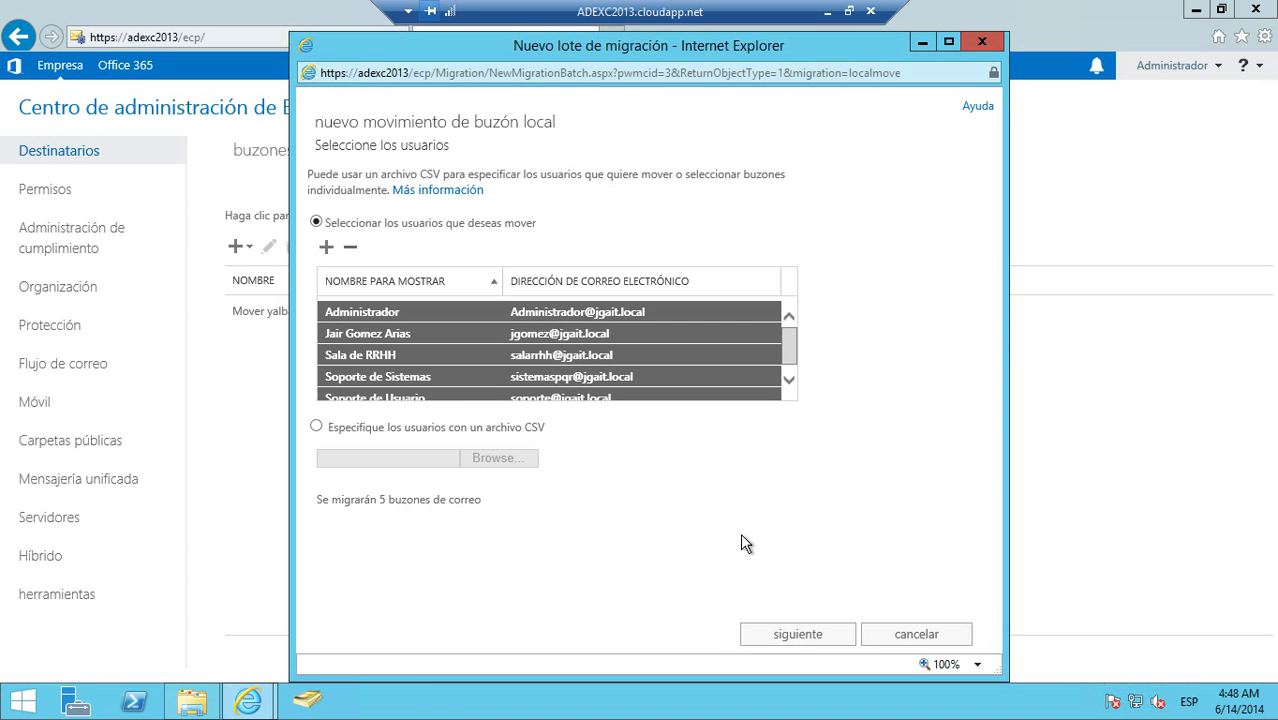
{"action": "left_click", "coordinate": [796, 636]}
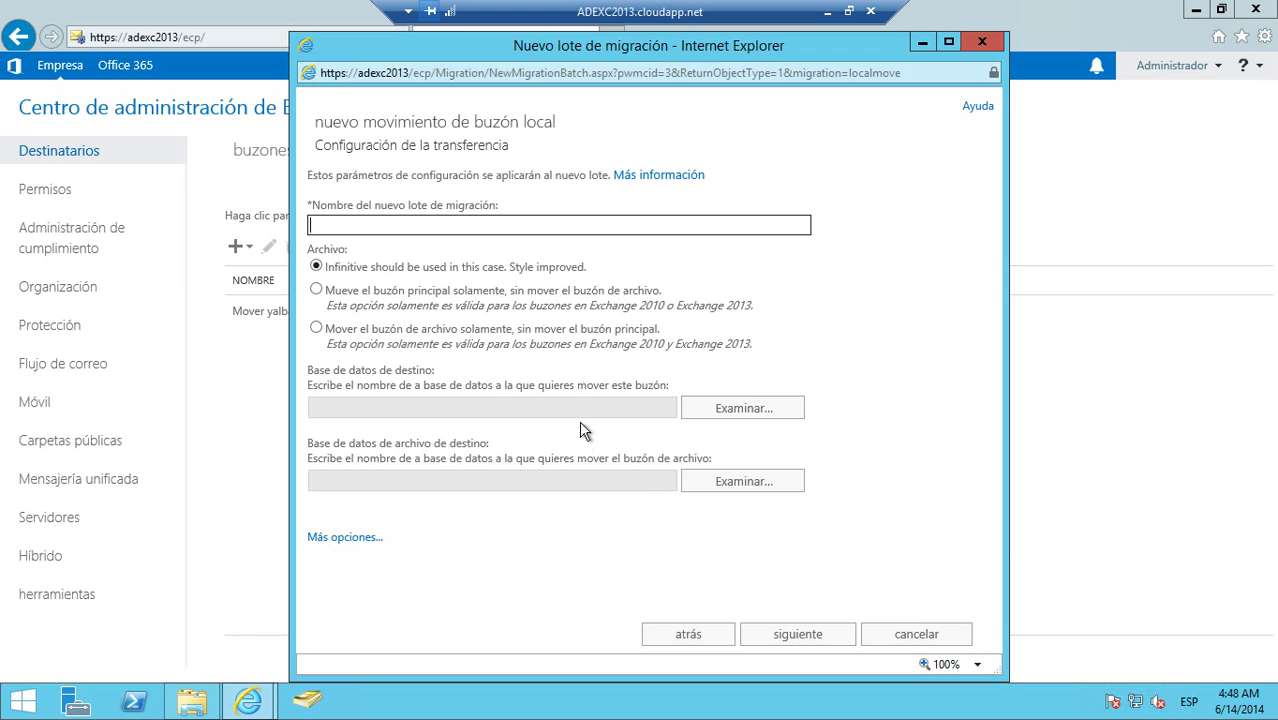
- Set DB Gerentes as destination and name the batch 'dfdsfsd', then cancel it
{"action": "left_click", "coordinate": [752, 405]}
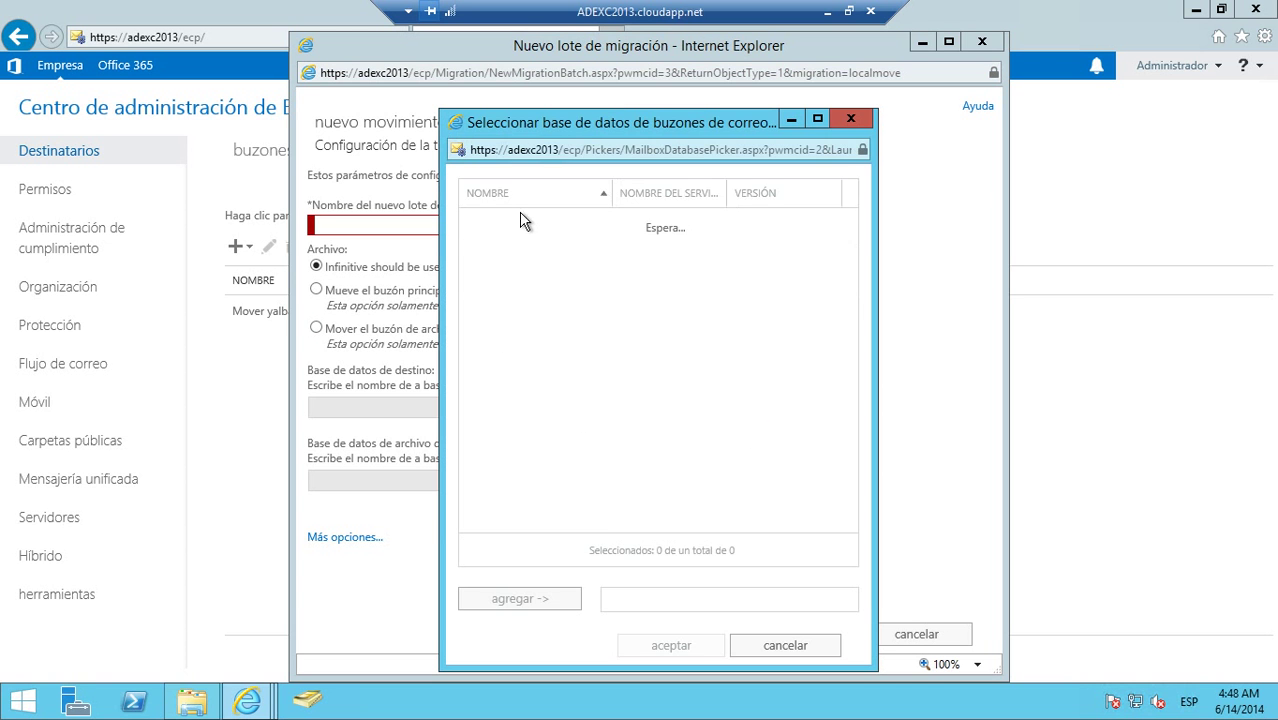
{"action": "left_click", "coordinate": [671, 645]}
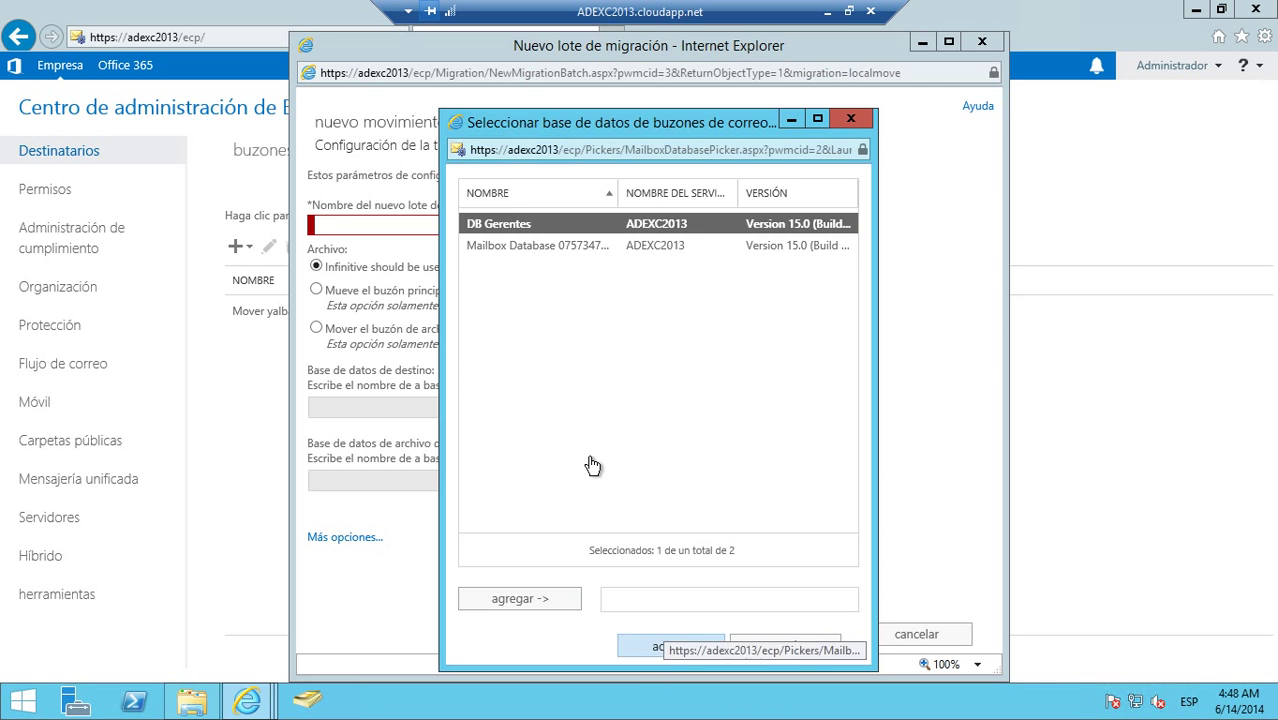
{"action": "left_click", "coordinate": [364, 228]}
{"action": "type", "text": "dfdsfsd"}
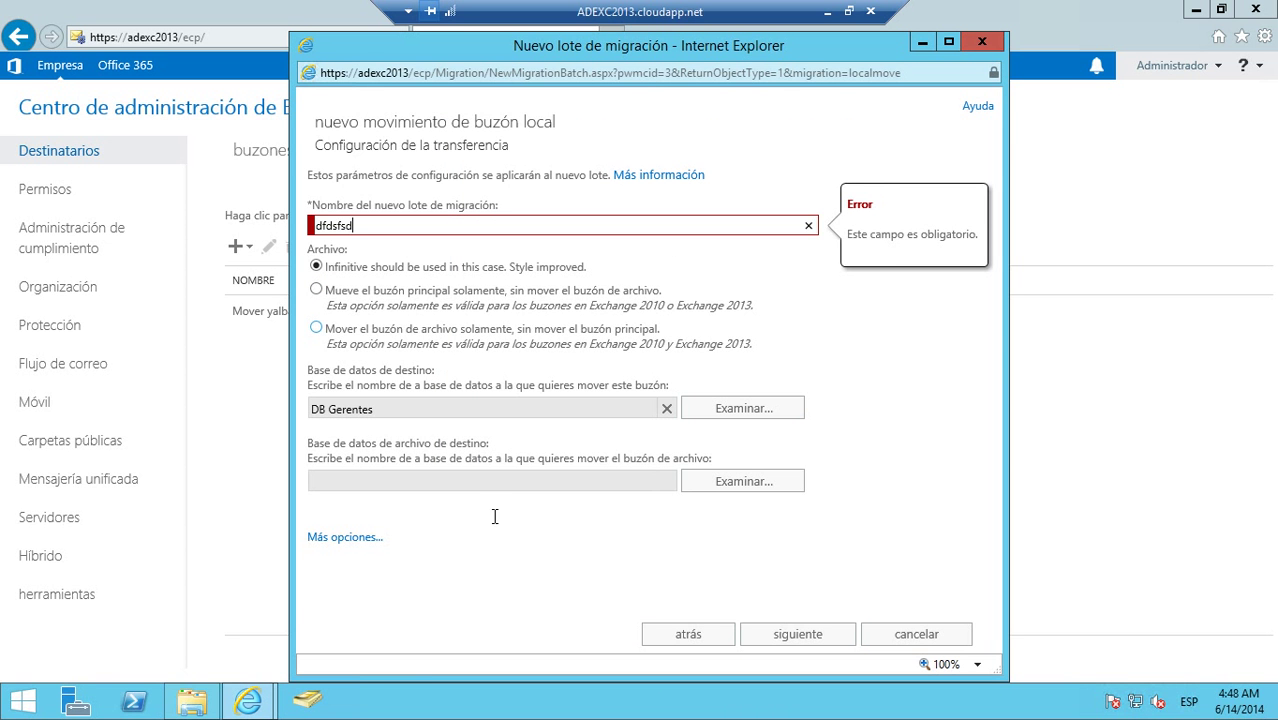
{"action": "left_click", "coordinate": [847, 505]}
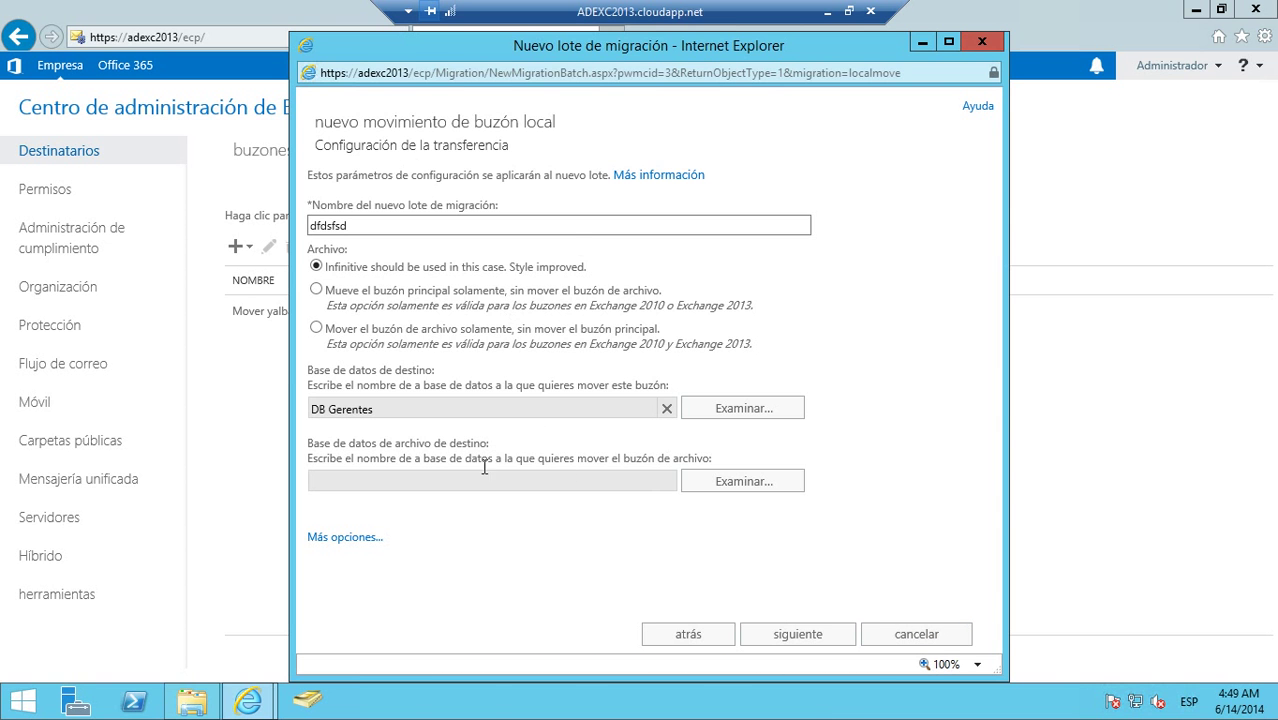
{"action": "left_click", "coordinate": [918, 640]}
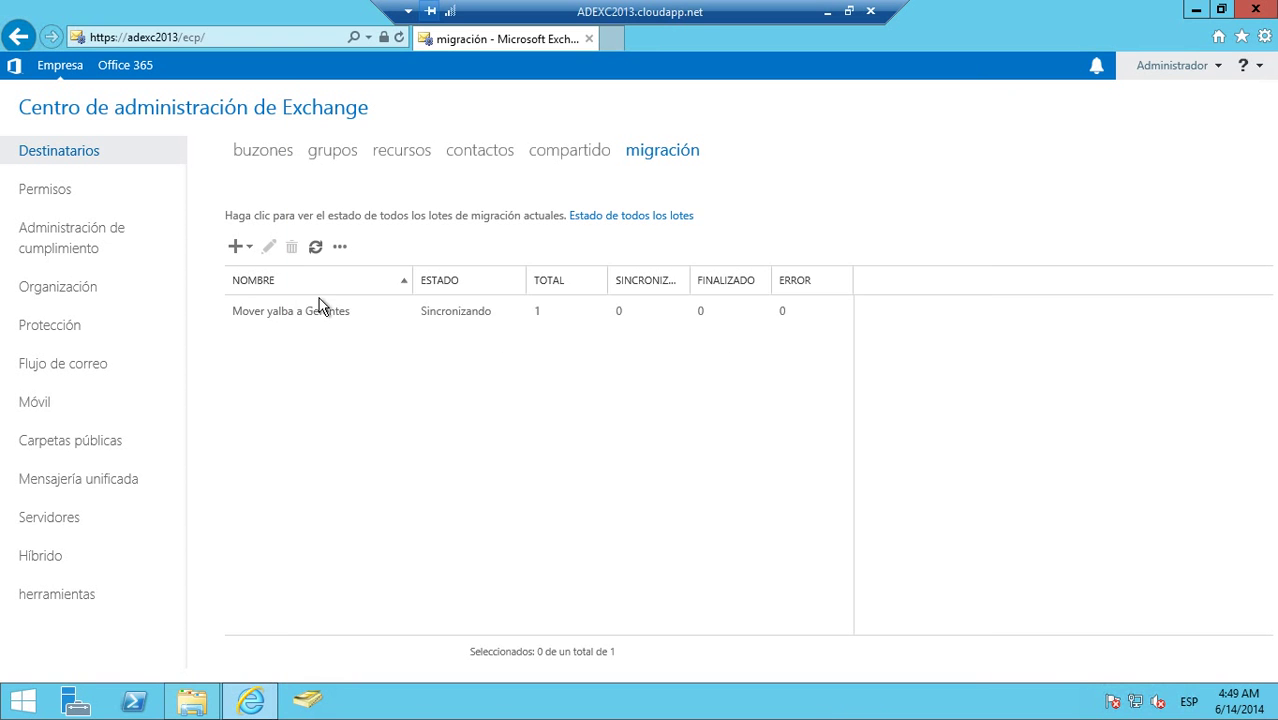
- Reopen and close a new move-to-different-database batch, then return to the mailbox list
{"action": "left_click", "coordinate": [242, 247]}
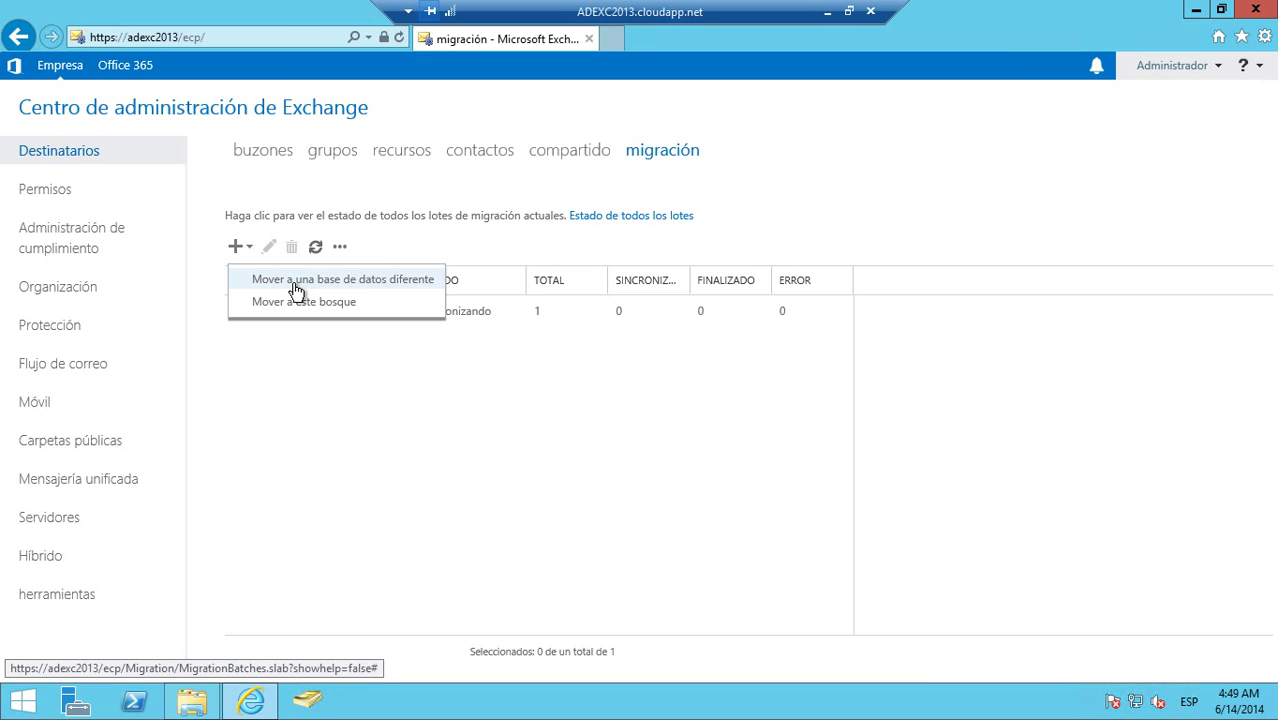
{"action": "left_click", "coordinate": [296, 284]}
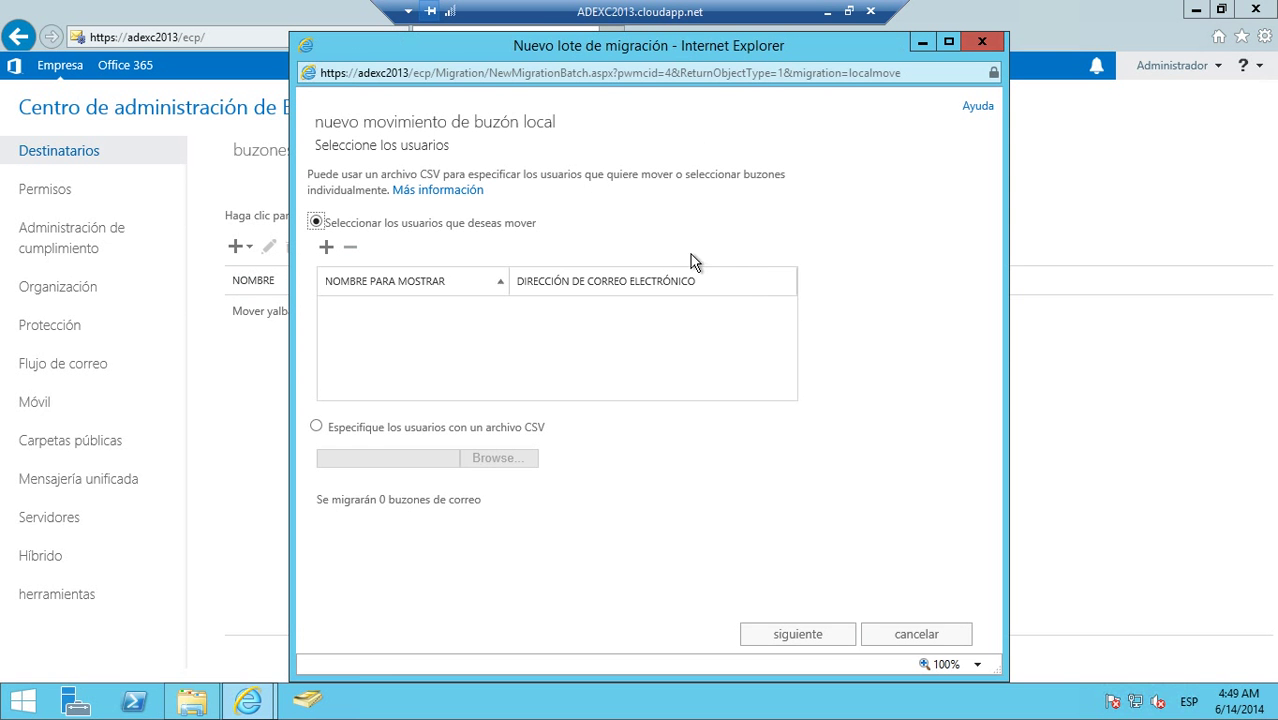
{"action": "left_click", "coordinate": [978, 45]}
{"action": "left_click", "coordinate": [264, 153]}
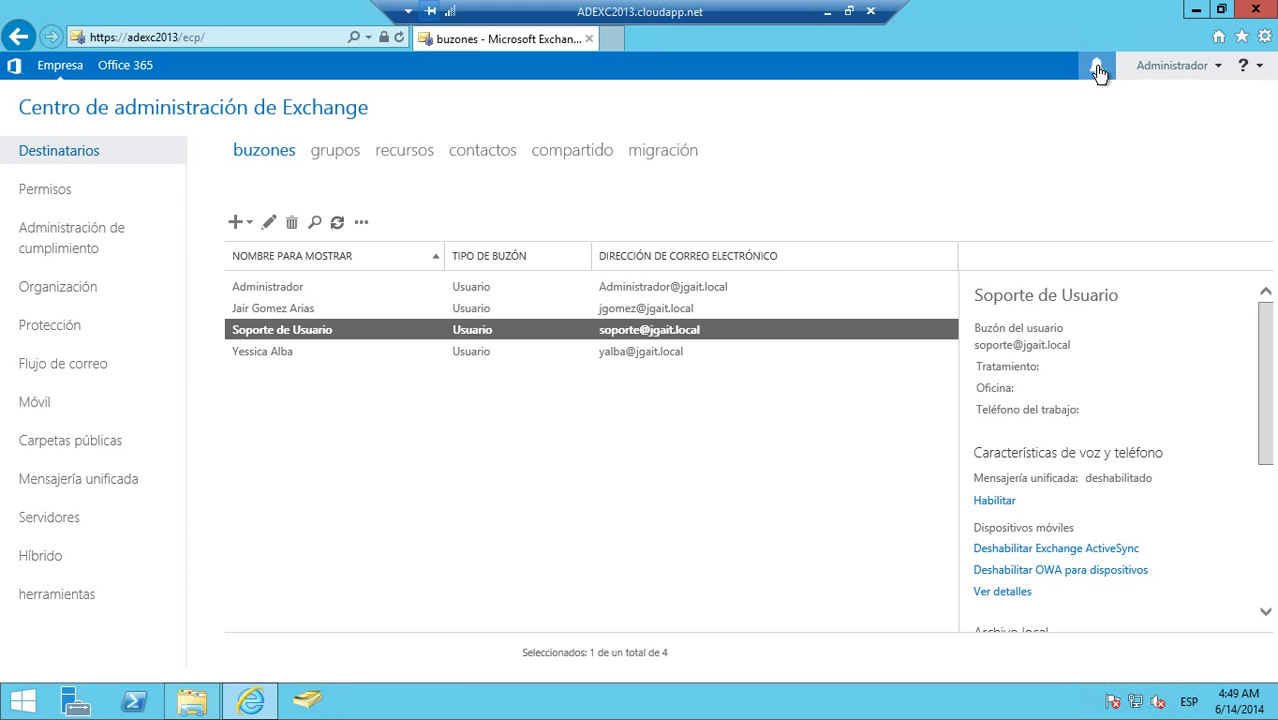
- Open the alerts and view details of the finished Mover yalba a Gerentes migration batch
{"action": "left_click", "coordinate": [1097, 66]}
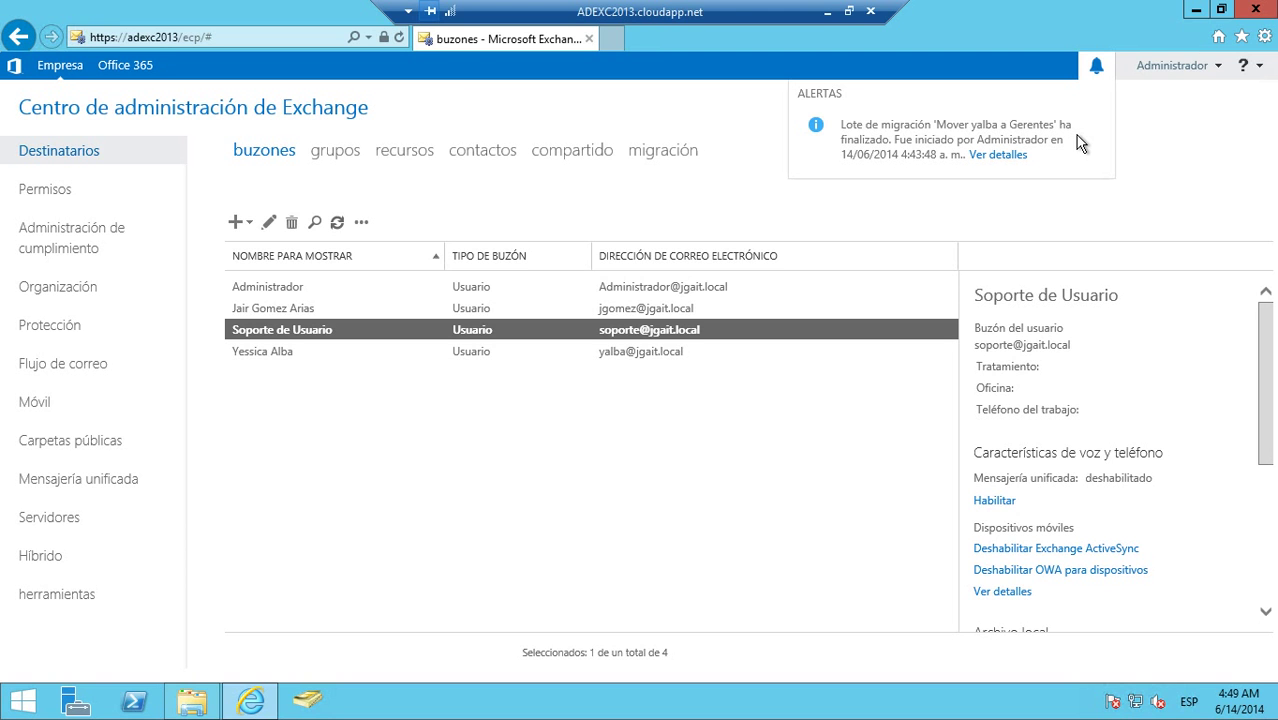
{"action": "left_click", "coordinate": [988, 157]}
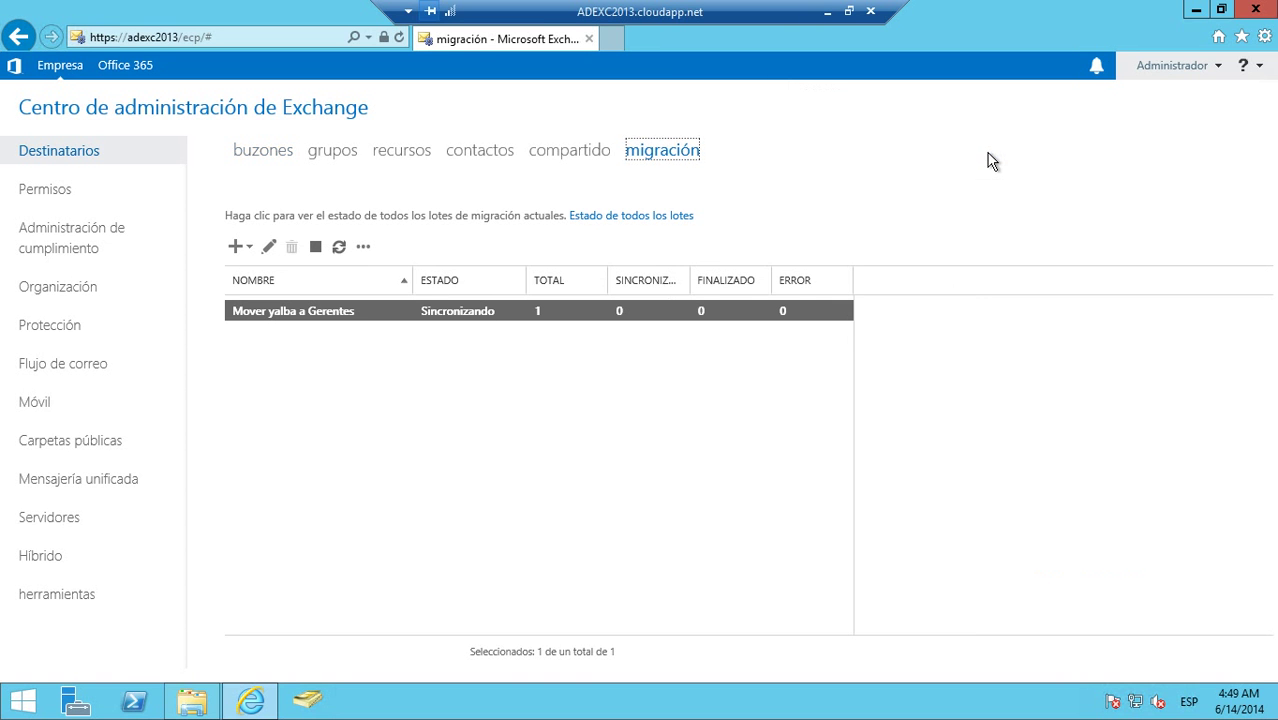